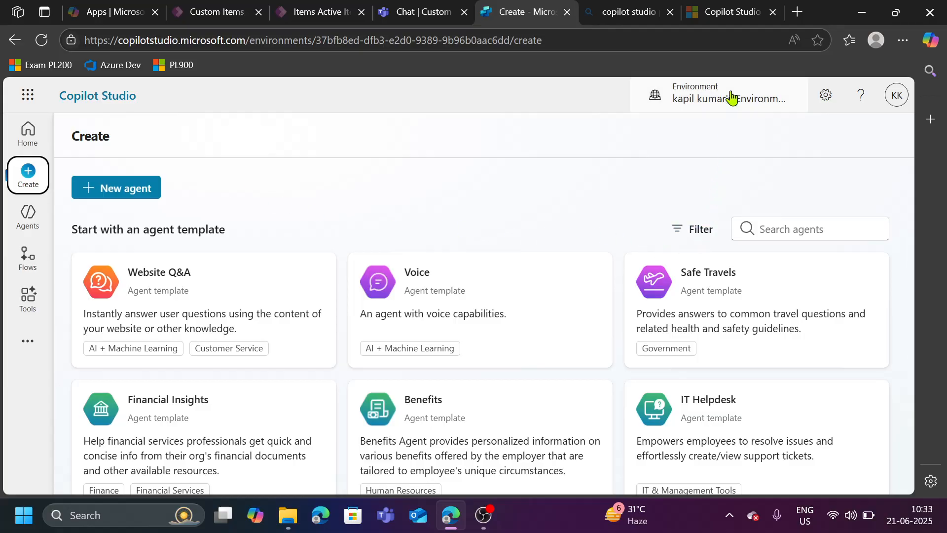
- Review the three Copilot Studio license plans listed on the licensing documentation page
{"action": "left_click", "coordinate": [720, 14]}
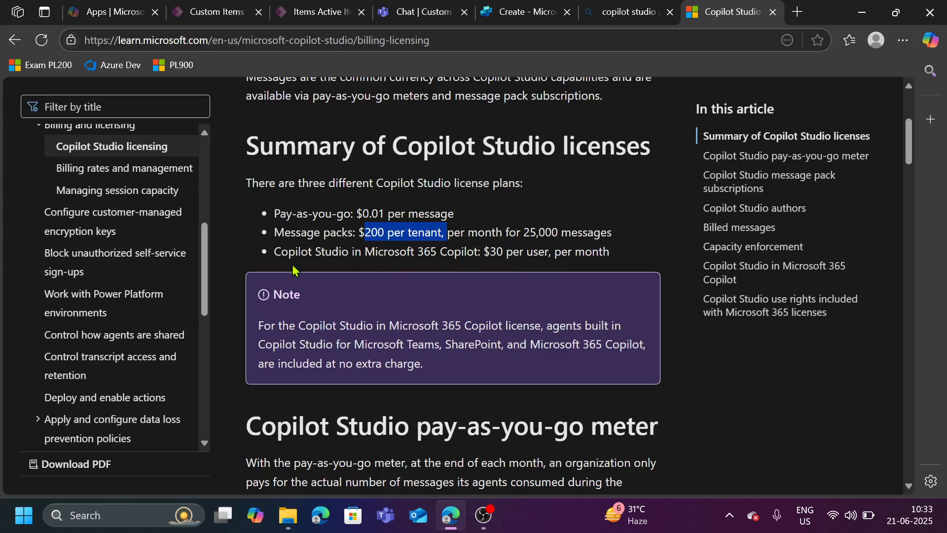
{"action": "left_click_drag", "start_coordinate": [287, 213], "coordinate": [482, 219]}
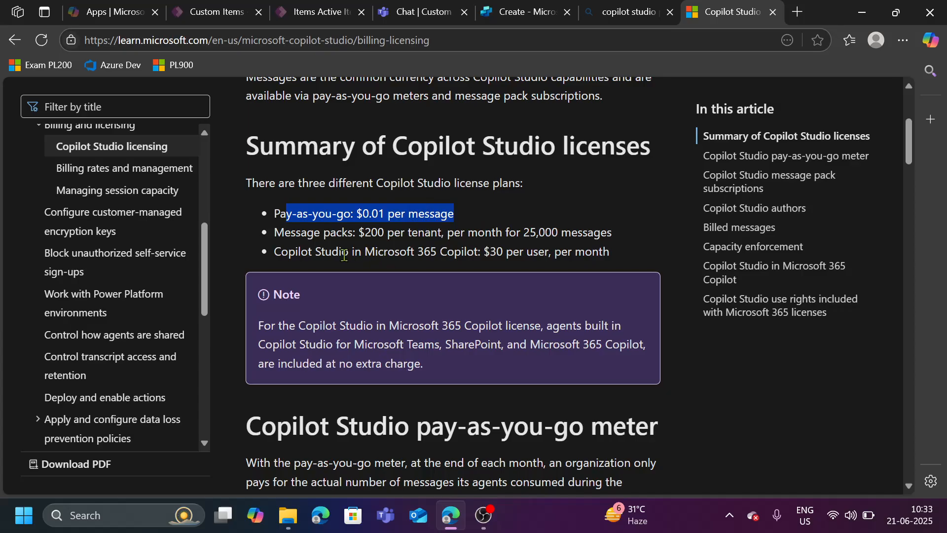
{"action": "left_click_drag", "start_coordinate": [296, 232], "coordinate": [454, 236]}
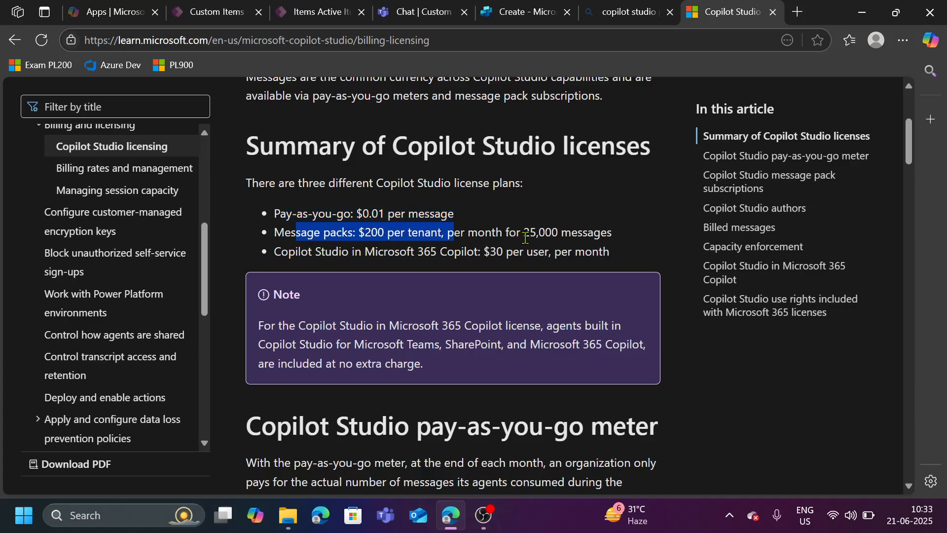
{"action": "left_click_drag", "start_coordinate": [623, 240], "coordinate": [277, 230]}
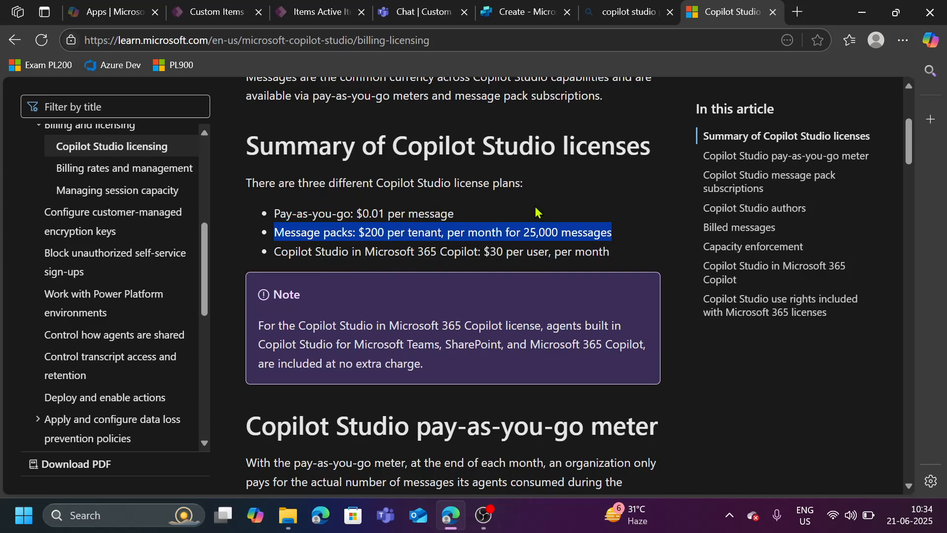
- Examine the records of the Items table in the app designer and in the running Custom Items app
{"action": "left_click", "coordinate": [518, 13]}
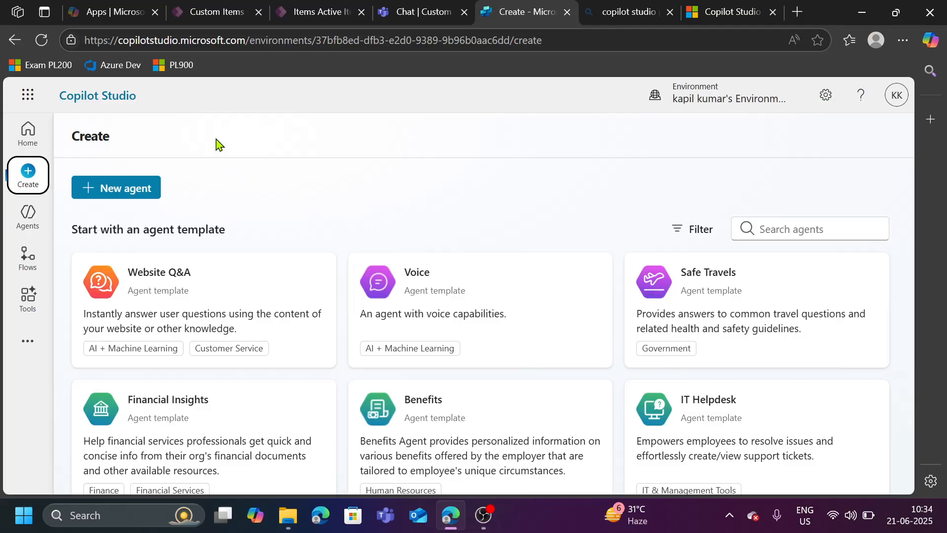
{"action": "left_click", "coordinate": [213, 13]}
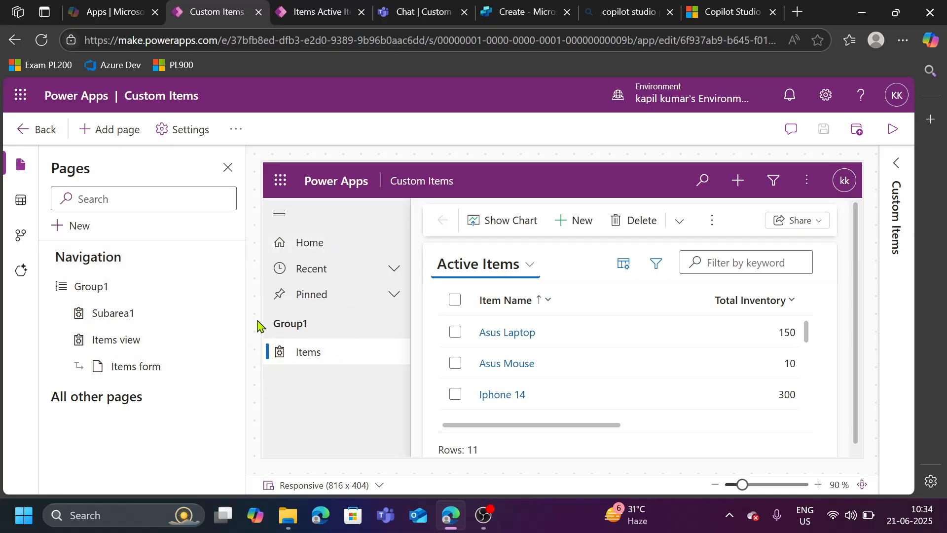
{"action": "scroll", "coordinate": [745, 385], "scroll_direction": "down", "scroll_amount": 3}
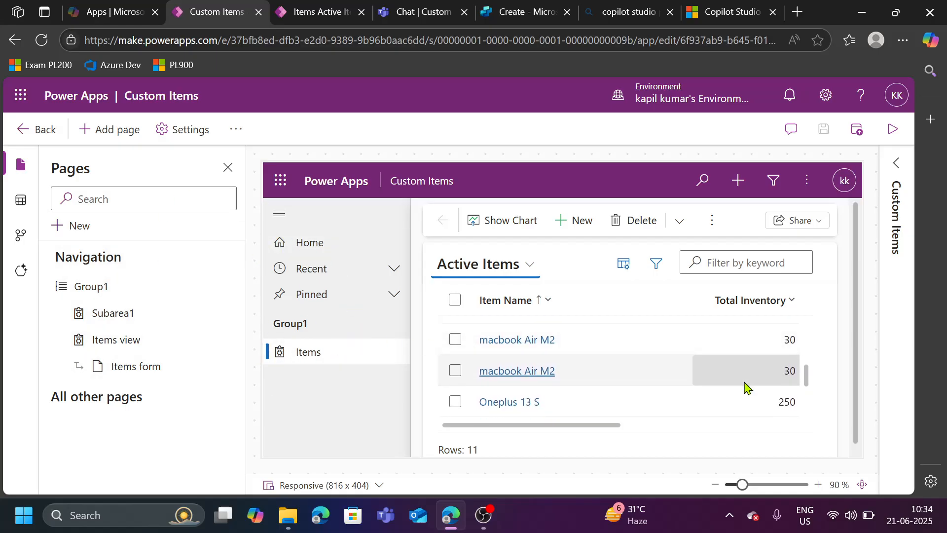
{"action": "mouse_move", "coordinate": [571, 428]}
{"action": "left_mouse_down"}
{"action": "mouse_move", "coordinate": [759, 446]}
{"action": "mouse_move", "coordinate": [566, 431]}
{"action": "left_mouse_up"}
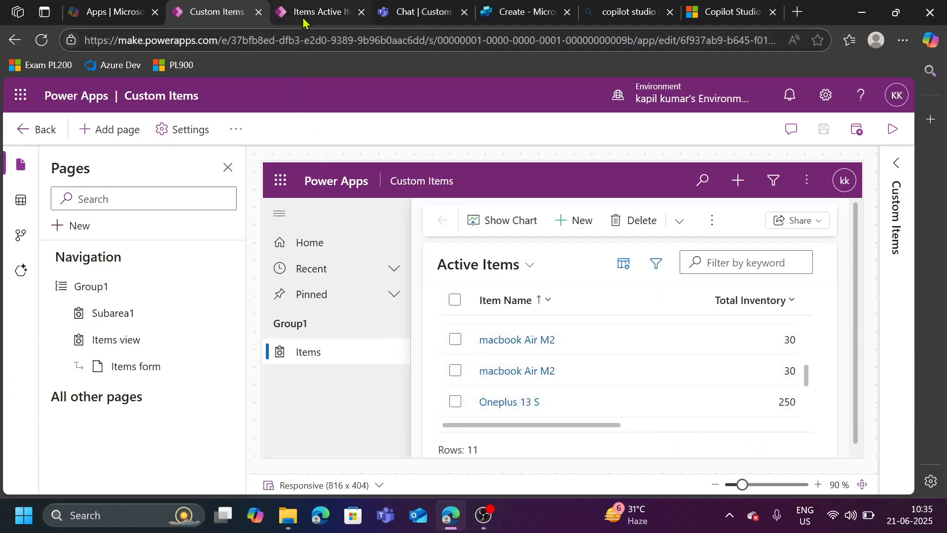
{"action": "left_click", "coordinate": [303, 18]}
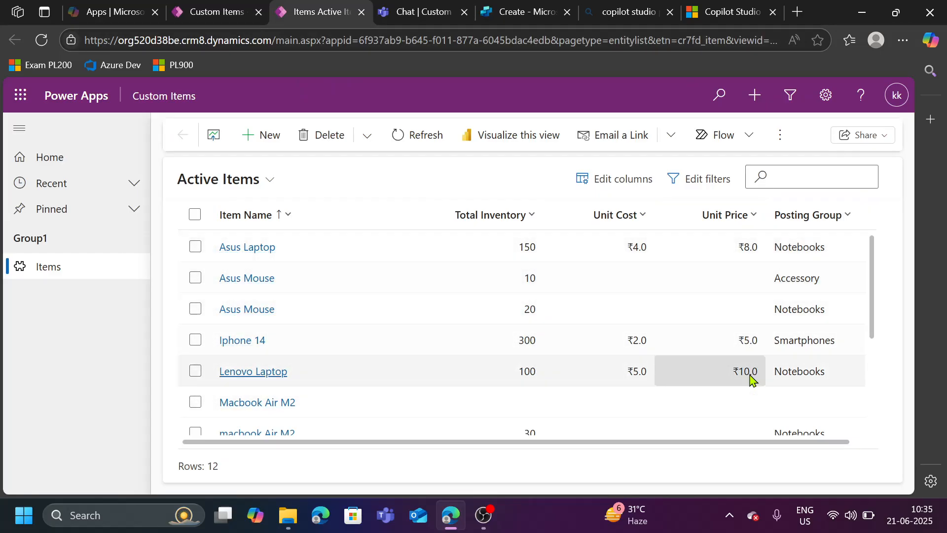
{"action": "left_click_drag", "start_coordinate": [799, 446], "coordinate": [857, 444]}
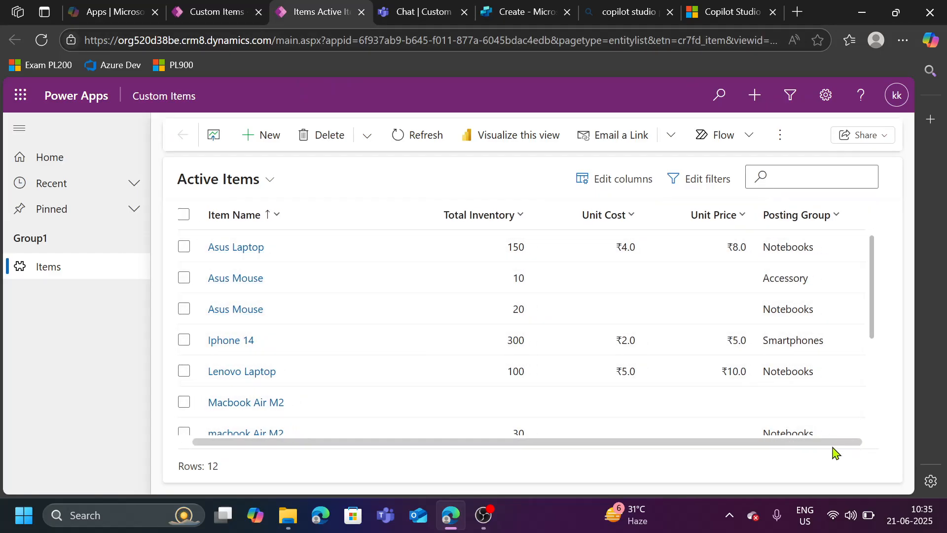
{"action": "scroll", "coordinate": [317, 307], "scroll_direction": "down", "scroll_amount": 4}
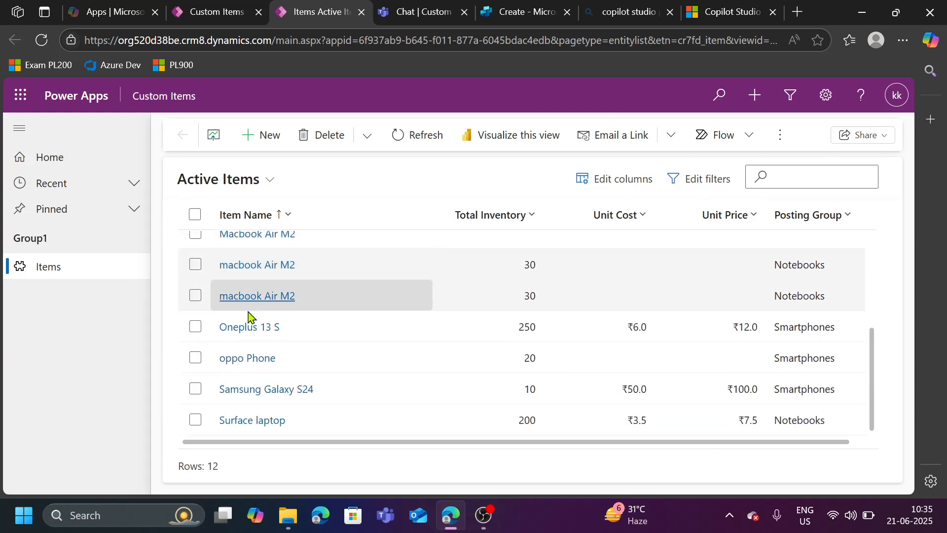
{"action": "scroll", "coordinate": [345, 377], "scroll_direction": "up", "scroll_amount": 4}
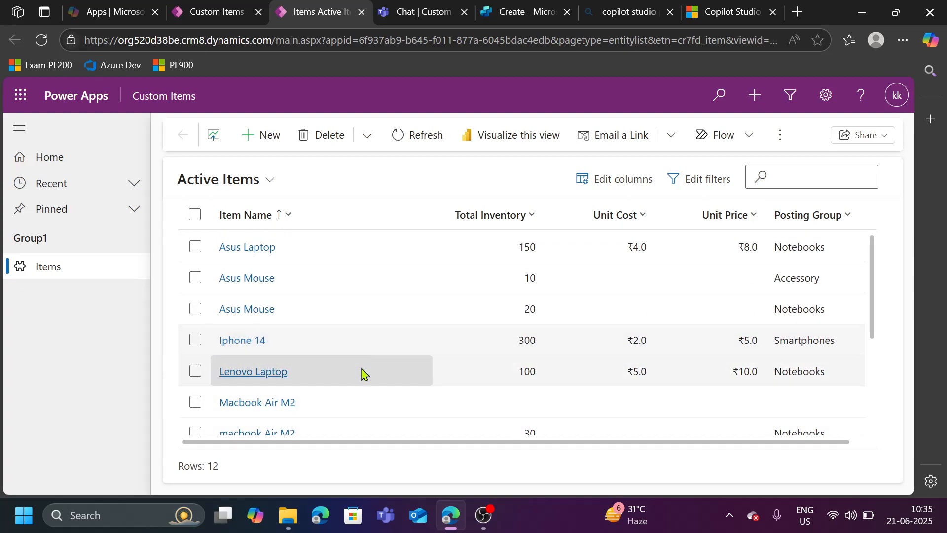
{"action": "left_click", "coordinate": [217, 12]}
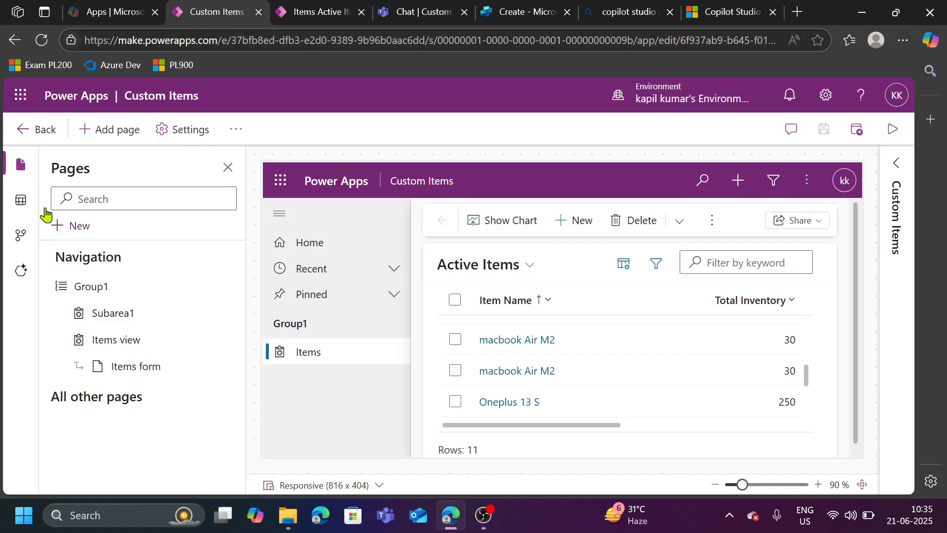
- Leave the app designer and browse the Power Apps tables list down to the Item table
{"action": "left_click", "coordinate": [39, 130]}
{"action": "left_click", "coordinate": [58, 360]}
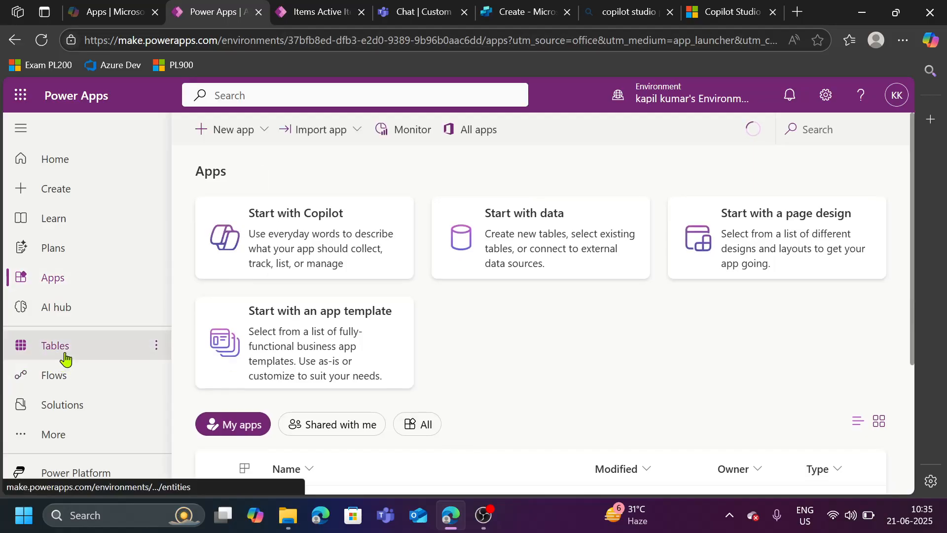
{"action": "scroll", "coordinate": [560, 424], "scroll_direction": "down", "scroll_amount": 3}
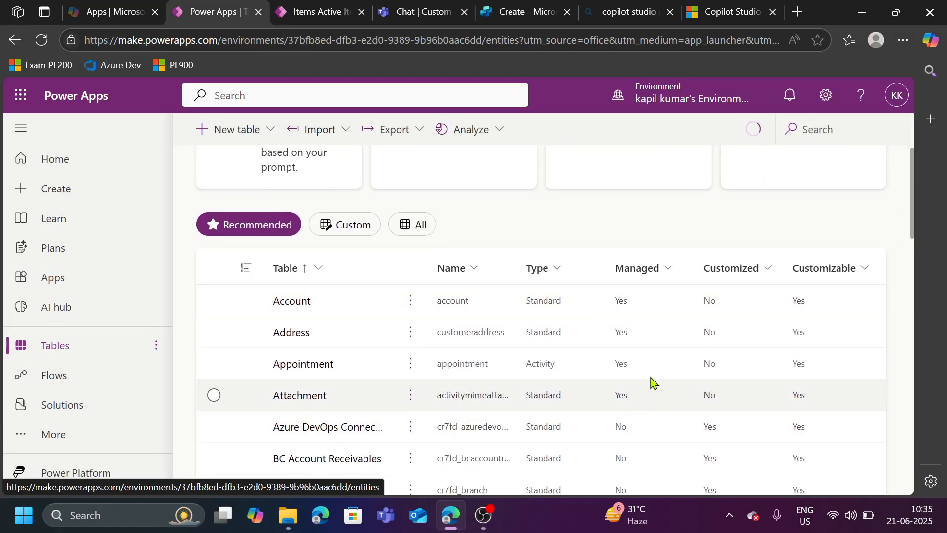
{"action": "scroll", "coordinate": [522, 313], "scroll_direction": "down", "scroll_amount": 7}
{"action": "scroll", "coordinate": [522, 312], "scroll_direction": "down", "scroll_amount": 4}
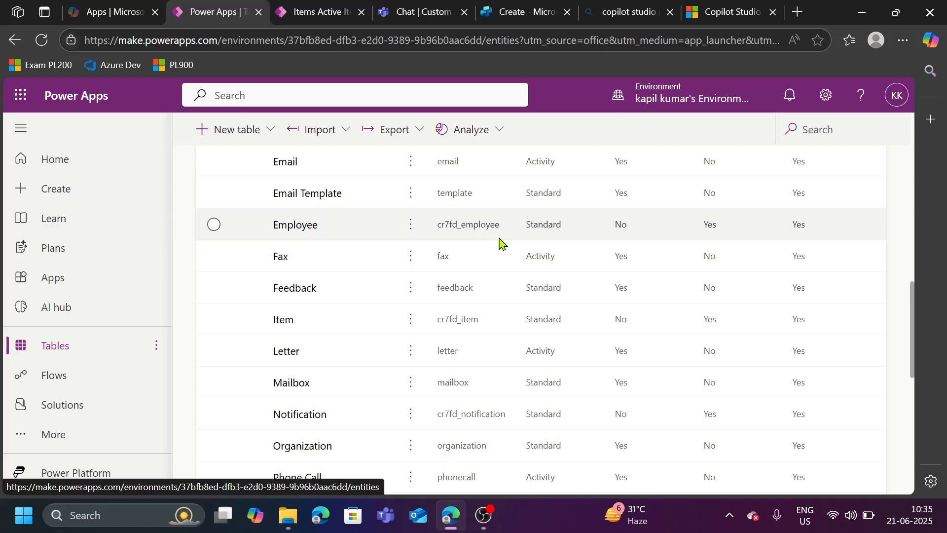
- In the Teams chat with the Custom Item Details agent, ask 'what is the total inventory of oneplus 13s'
{"action": "left_click", "coordinate": [425, 15]}
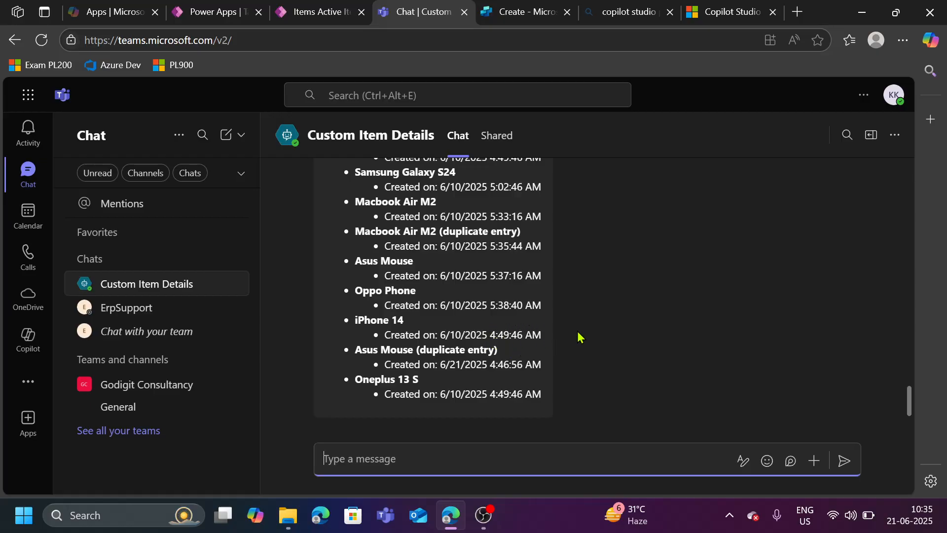
{"action": "scroll", "coordinate": [580, 337], "scroll_direction": "up", "scroll_amount": 4}
{"action": "scroll", "coordinate": [580, 338], "scroll_direction": "up", "scroll_amount": 1}
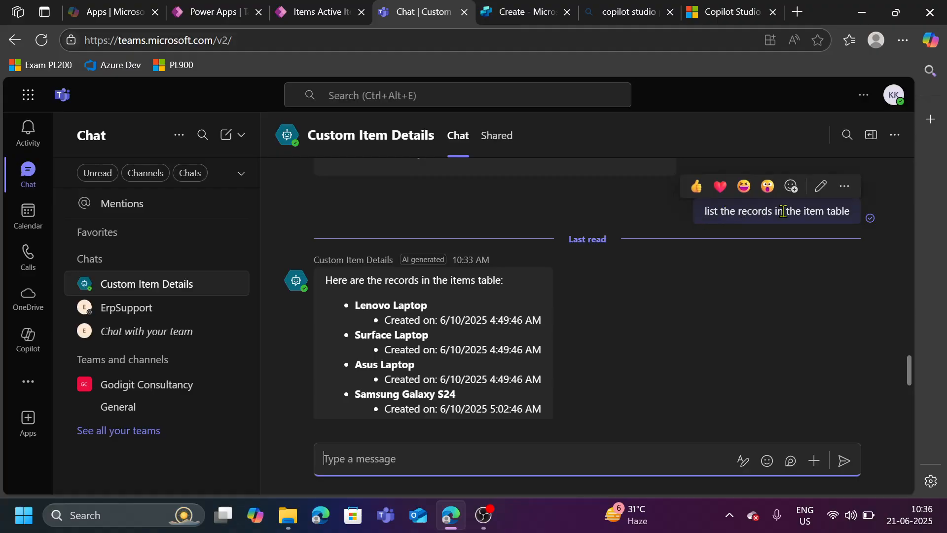
{"action": "scroll", "coordinate": [459, 346], "scroll_direction": "down", "scroll_amount": 5}
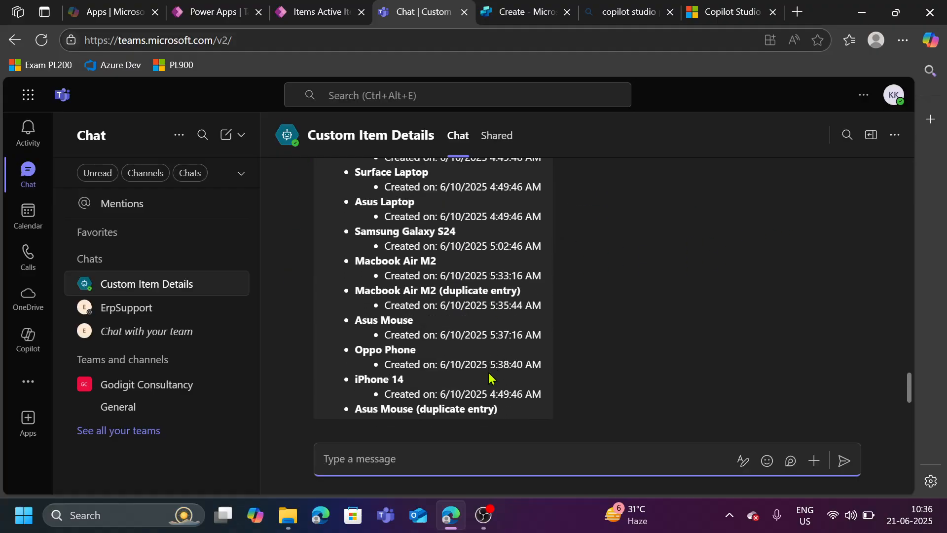
{"action": "left_click", "coordinate": [424, 465]}
{"action": "type", "text": "wa"}
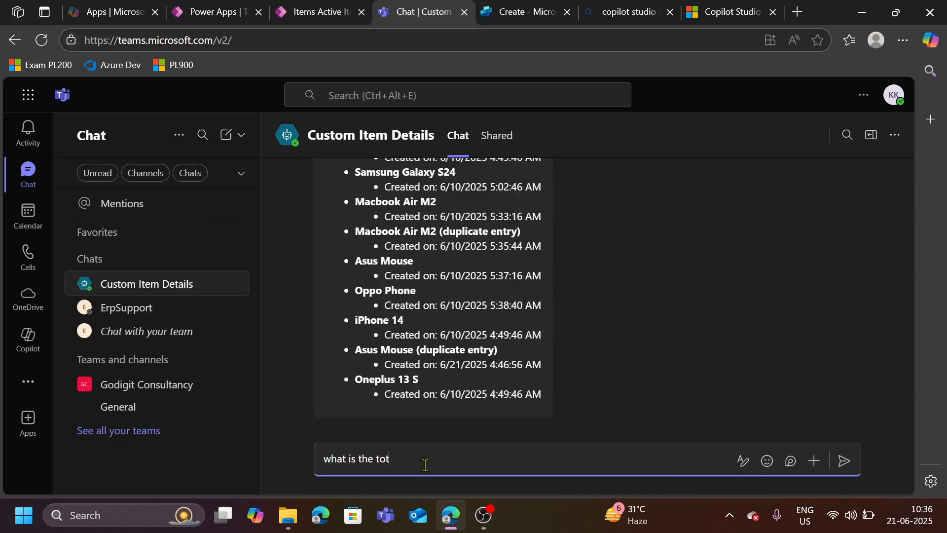
{"action": "type", "text": "ory of oneplus 13"}
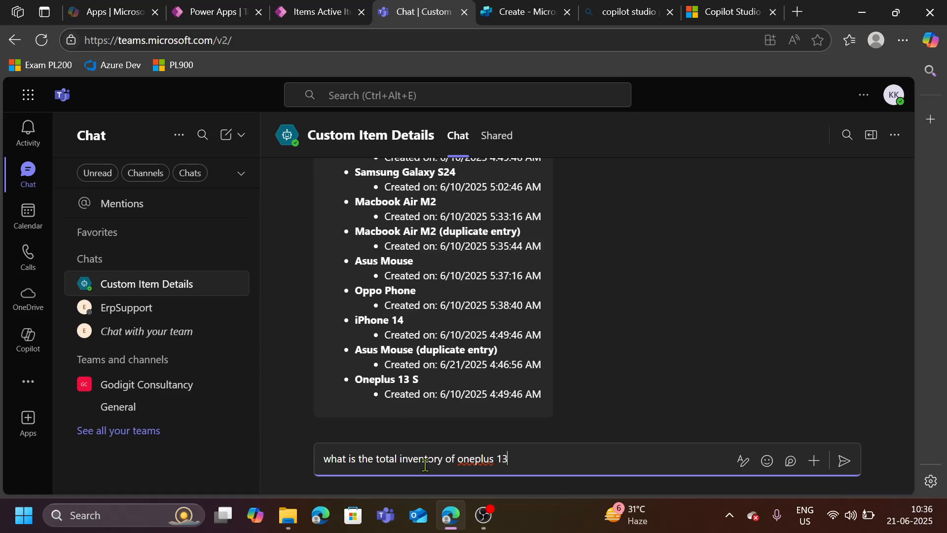
{"action": "key", "text": "Return"}
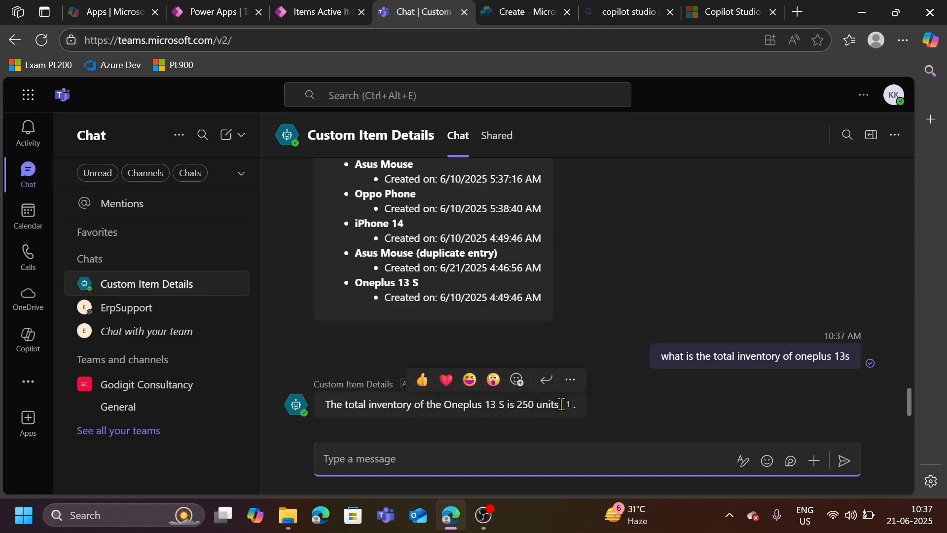
- Ask the agent 'can you add a new record into the table item'
{"action": "mouse_move", "coordinate": [570, 407]}
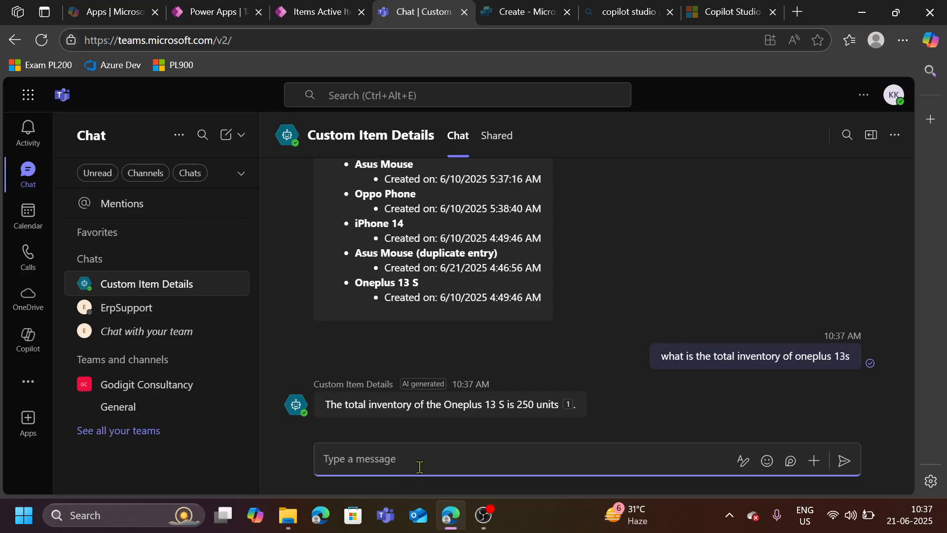
{"action": "type", "text": "can you "}
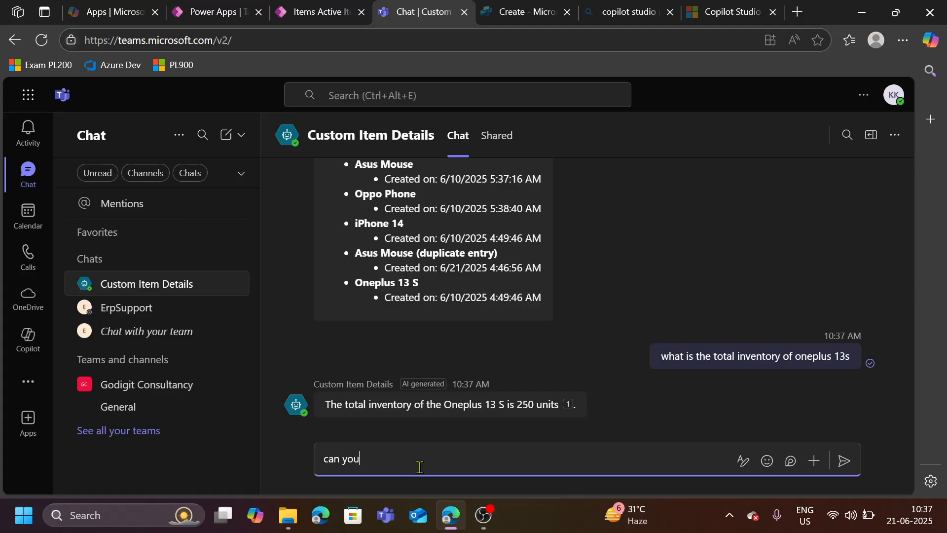
{"action": "type", "text": "add a new record into the table item"}
{"action": "key", "text": "Return"}
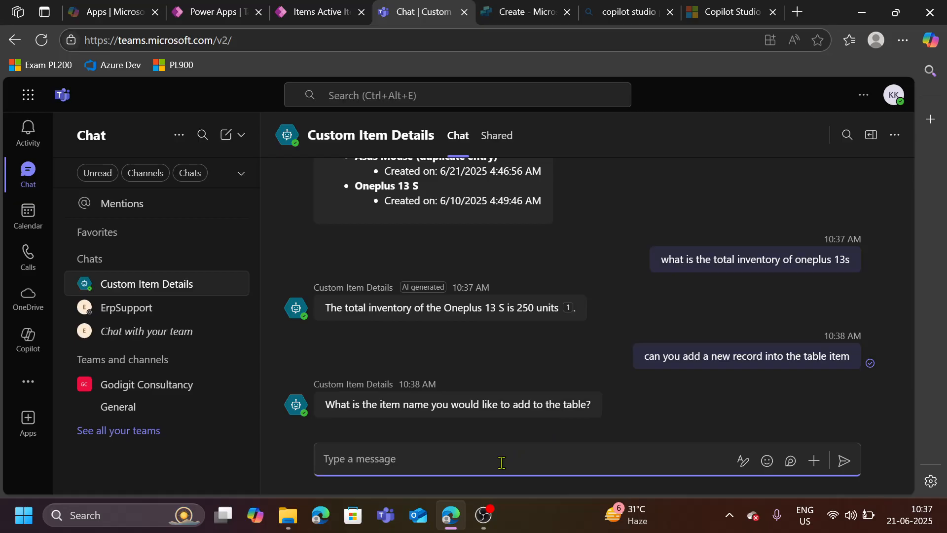
- Answer the agent's item name question with Lenovo Mouse
{"action": "type", "text": "Lenovo Mouse"}
{"action": "key", "text": "Return"}
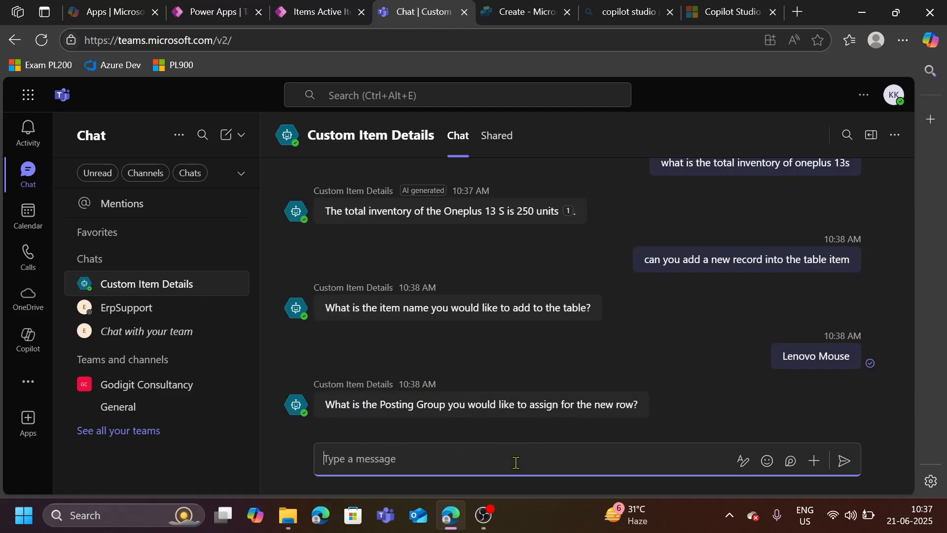
- Give the agent the posting group Accessory and a total inventory of 50
{"action": "type", "text": "Asse"}
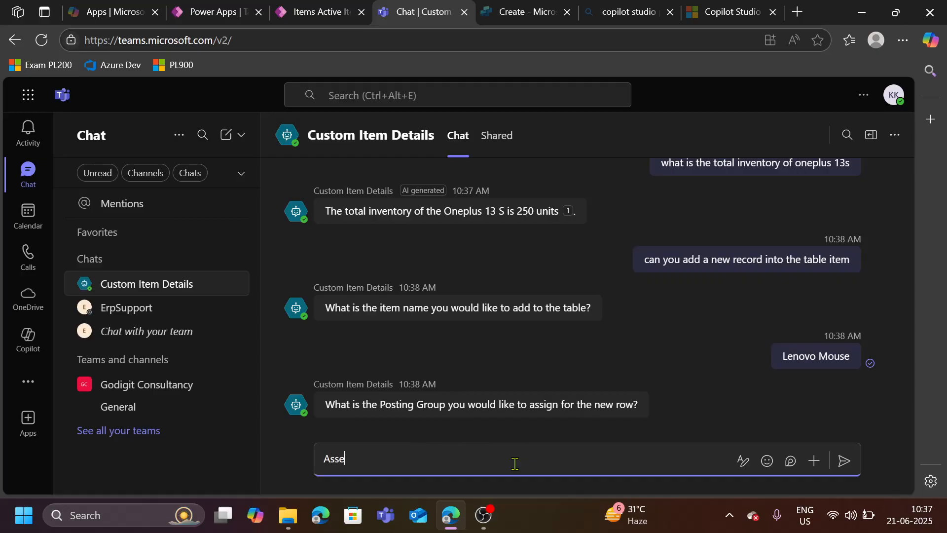
{"action": "key", "text": "BackSpace"}
{"action": "key", "text": "BackSpace"}
{"action": "type", "text": "ccessory"}
{"action": "key", "text": "Return"}
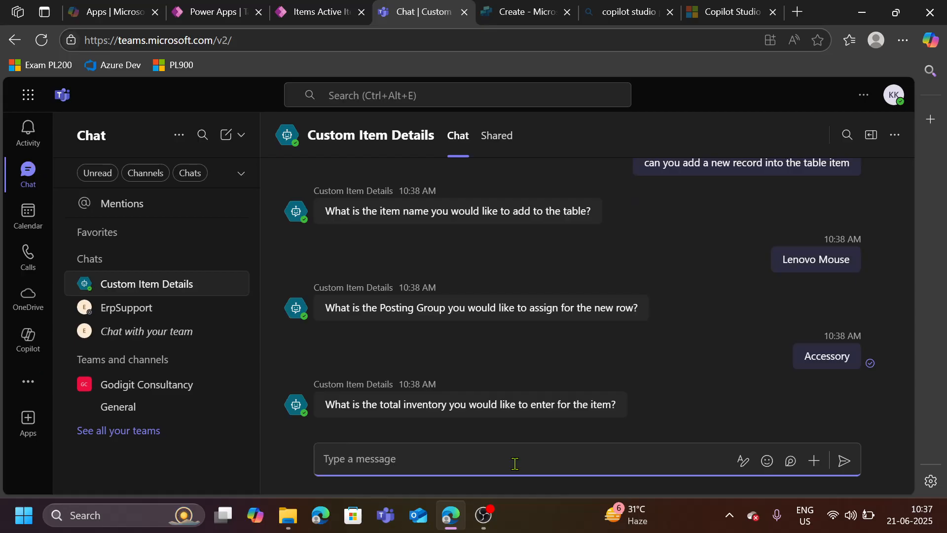
{"action": "type", "text": "50"}
{"action": "key", "text": "Return"}
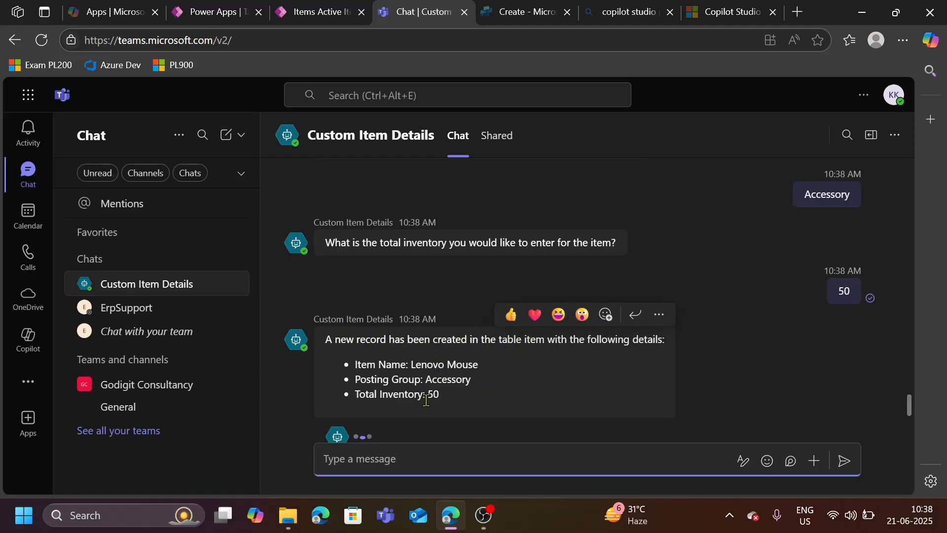
- Refresh the Active Items list in the Custom Items app to check for the new Lenovo Mouse record
{"action": "left_click", "coordinate": [322, 15]}
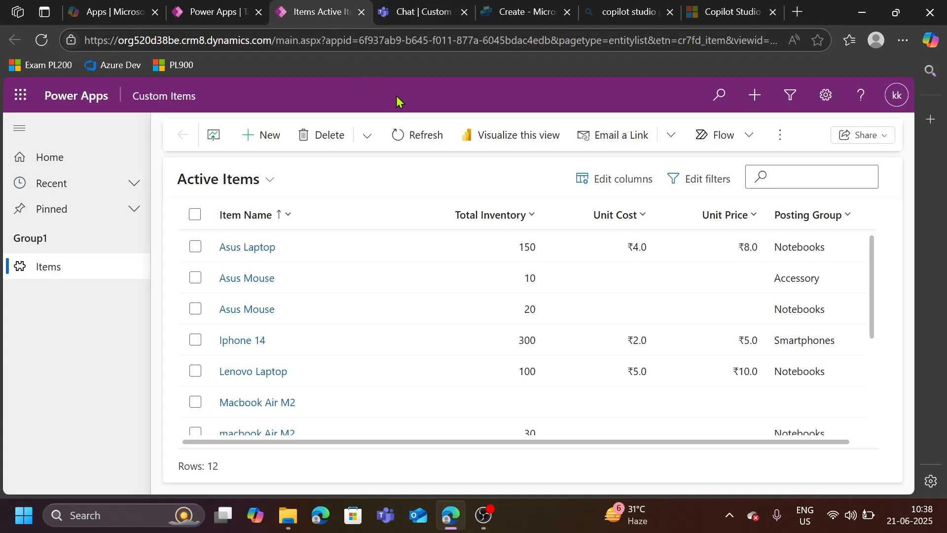
{"action": "left_click", "coordinate": [412, 143]}
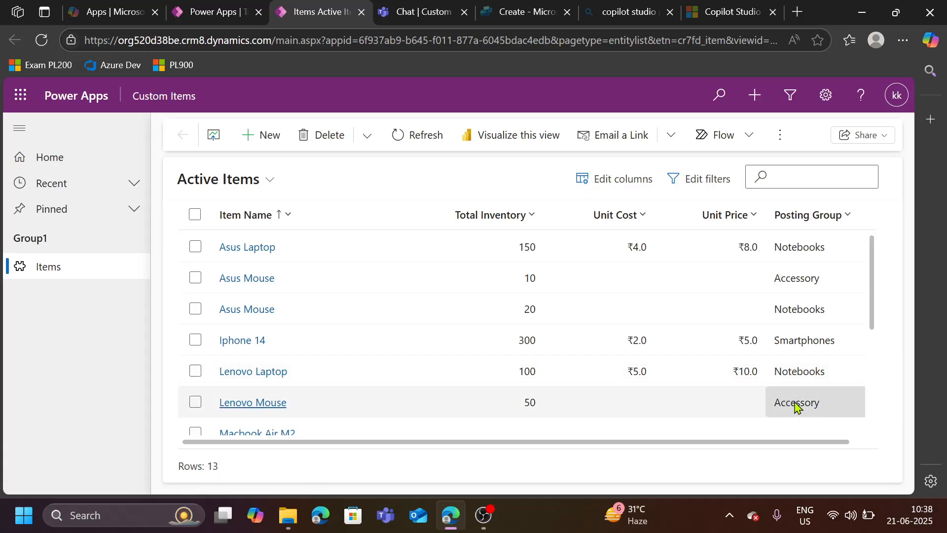
{"action": "left_click", "coordinate": [415, 11]}
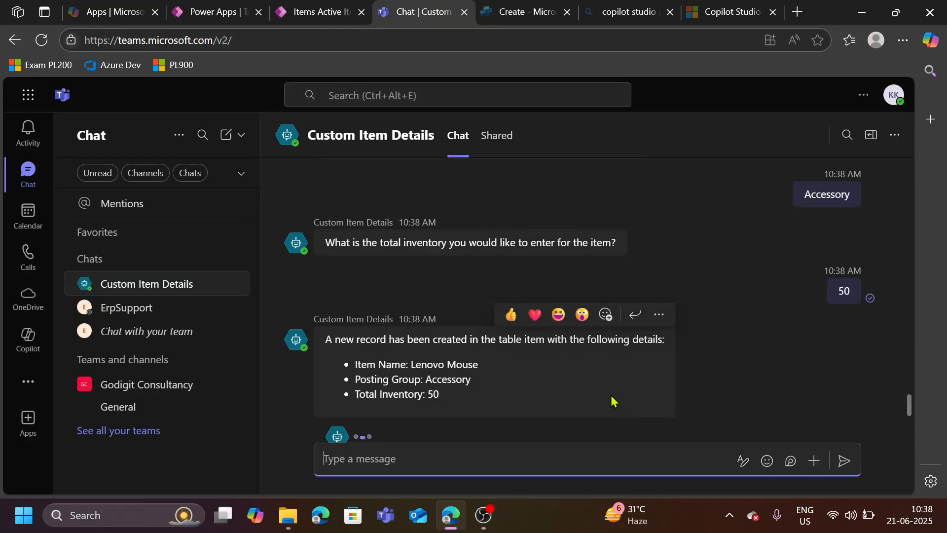
- Send the message 'Thanks' to the agent
{"action": "mouse_move", "coordinate": [307, 12]}
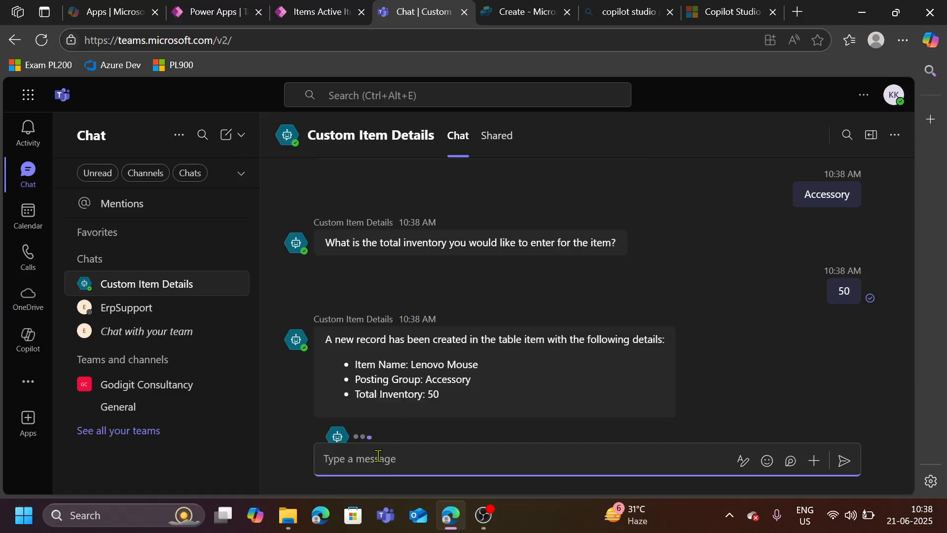
{"action": "type", "text": "Thanks"}
{"action": "key", "text": "Return"}
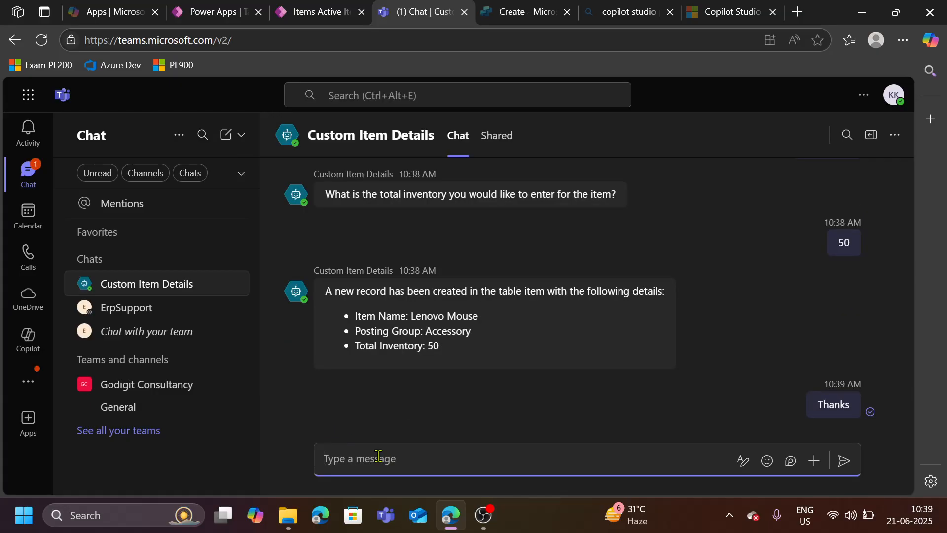
{"action": "mouse_move", "coordinate": [544, 262]}
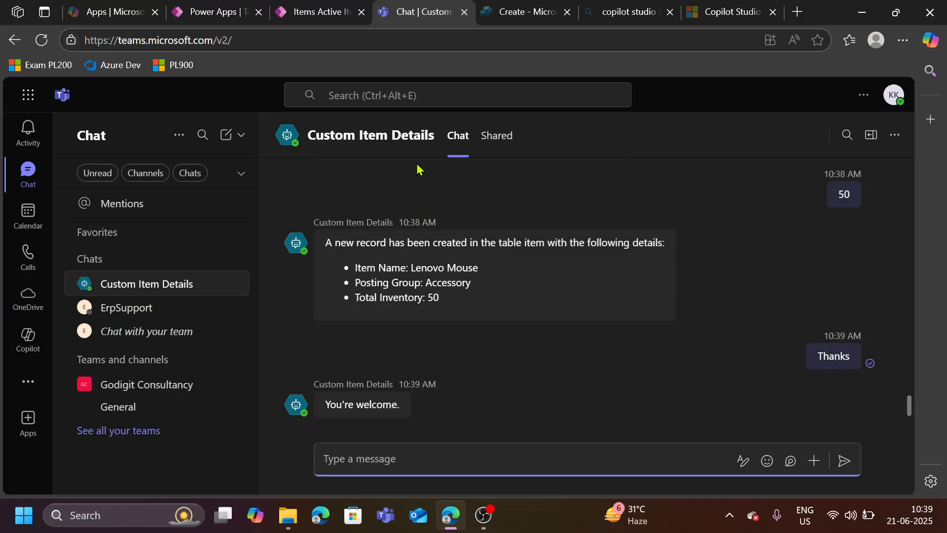
- Start a new agent in Copilot Studio and browse its configuration form, then leave without creating it
{"action": "left_click", "coordinate": [517, 13]}
{"action": "mouse_move", "coordinate": [220, 12]}
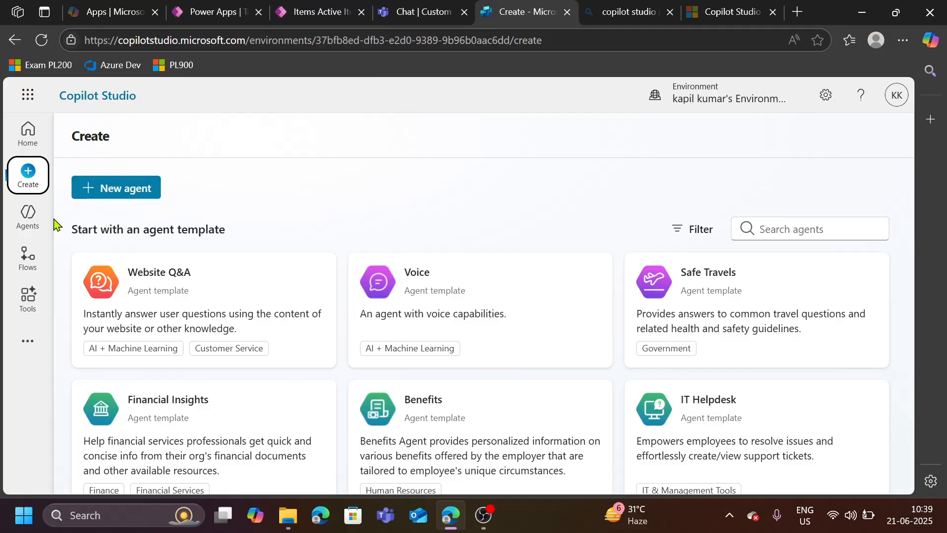
{"action": "left_click", "coordinate": [127, 196]}
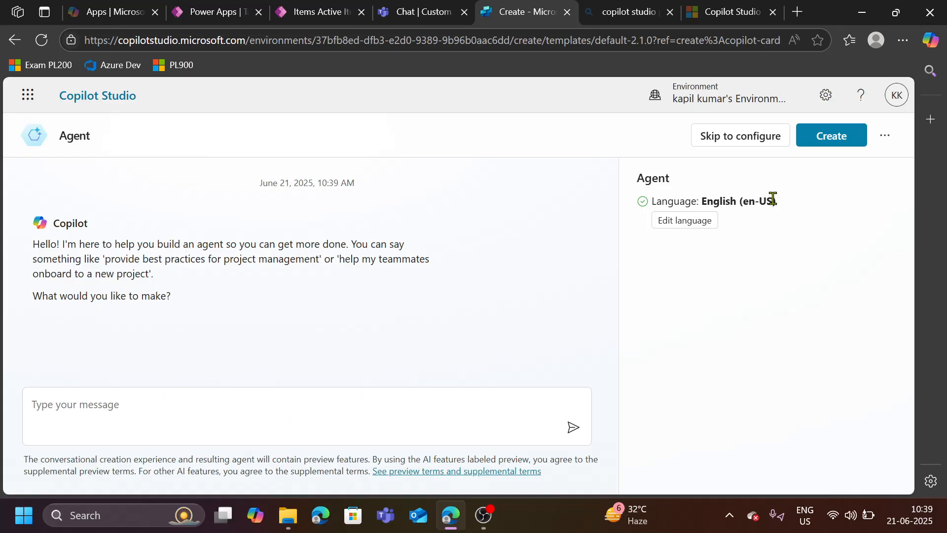
{"action": "left_click", "coordinate": [750, 145]}
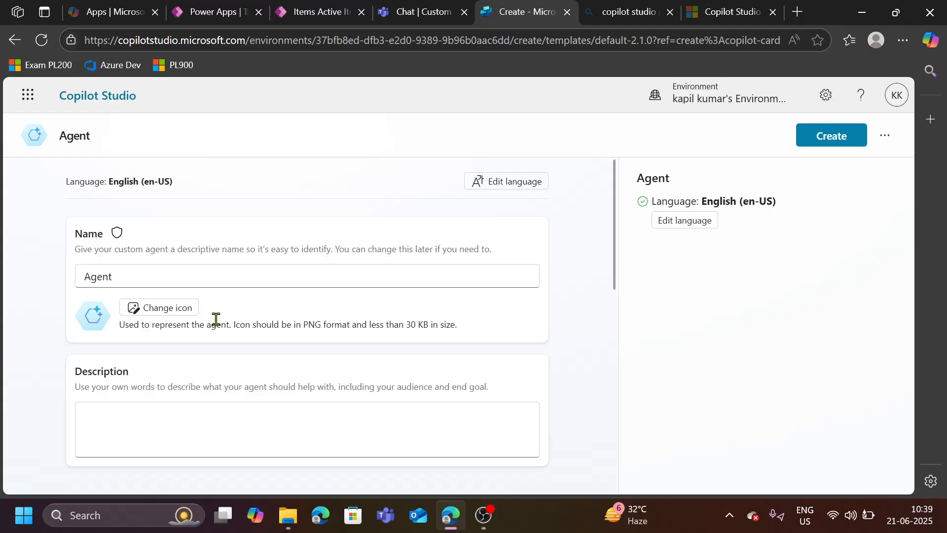
{"action": "left_click", "coordinate": [154, 422]}
{"action": "scroll", "coordinate": [203, 401], "scroll_direction": "down", "scroll_amount": 3}
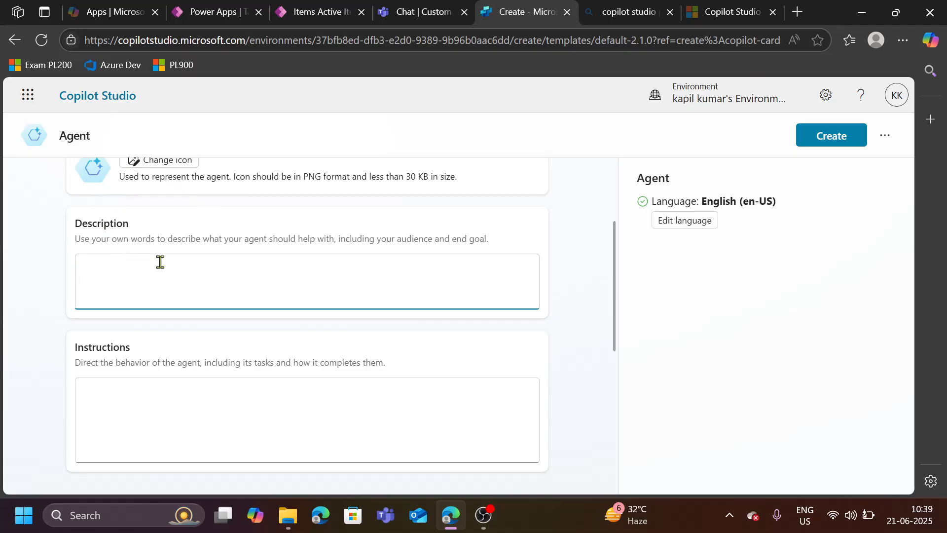
{"action": "scroll", "coordinate": [158, 267], "scroll_direction": "down", "scroll_amount": 3}
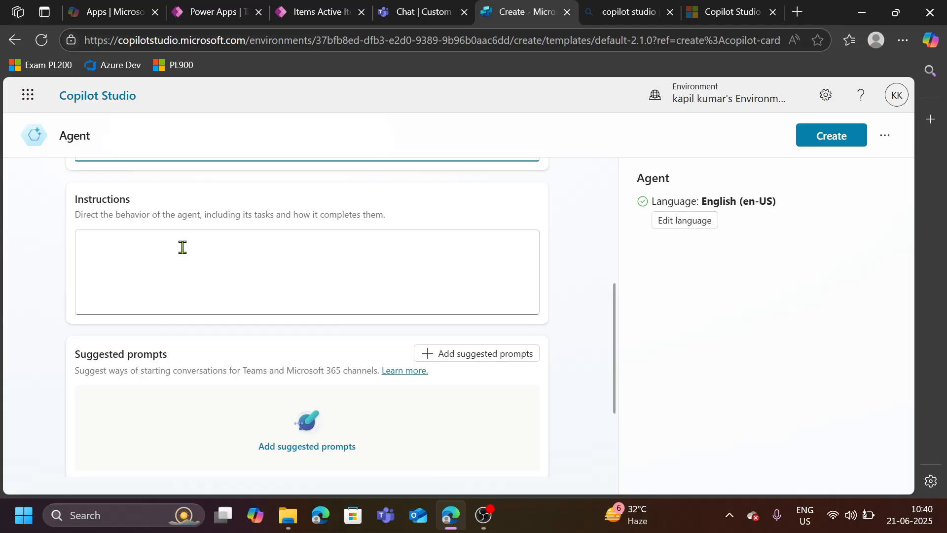
{"action": "scroll", "coordinate": [188, 246], "scroll_direction": "down", "scroll_amount": 3}
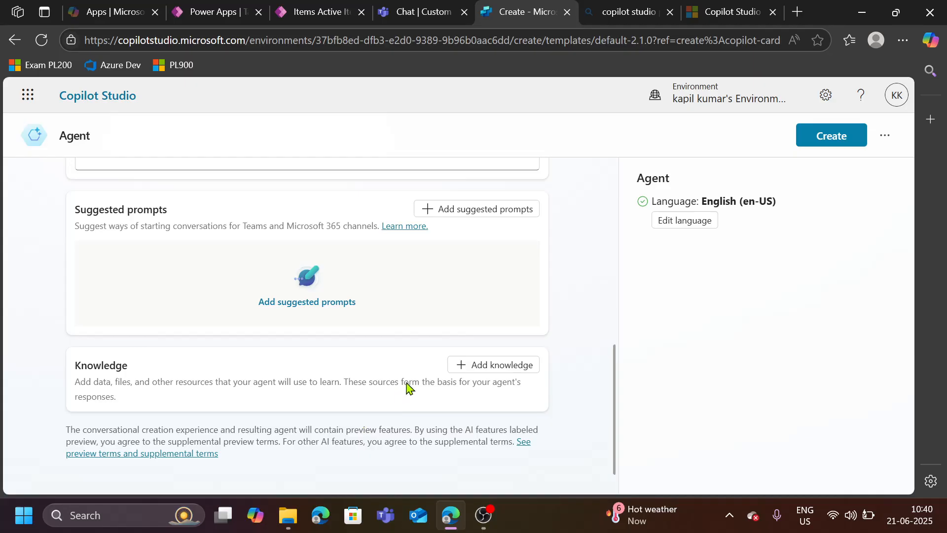
{"action": "left_click", "coordinate": [885, 136]}
{"action": "left_click", "coordinate": [829, 214]}
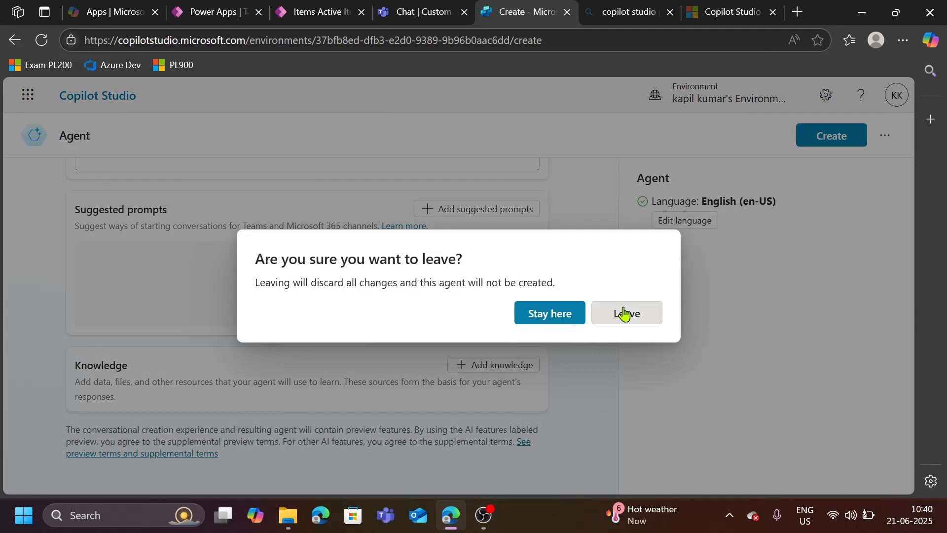
{"action": "left_click", "coordinate": [627, 314]}
- Open the Custom Item Details agent and review its description, orchestration and model settings on the overview
{"action": "left_click", "coordinate": [34, 228]}
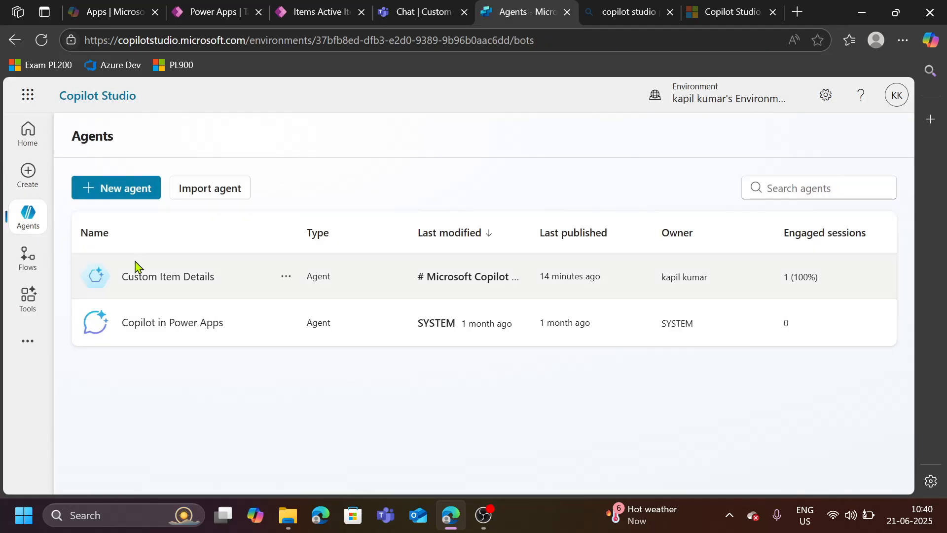
{"action": "left_click", "coordinate": [185, 276]}
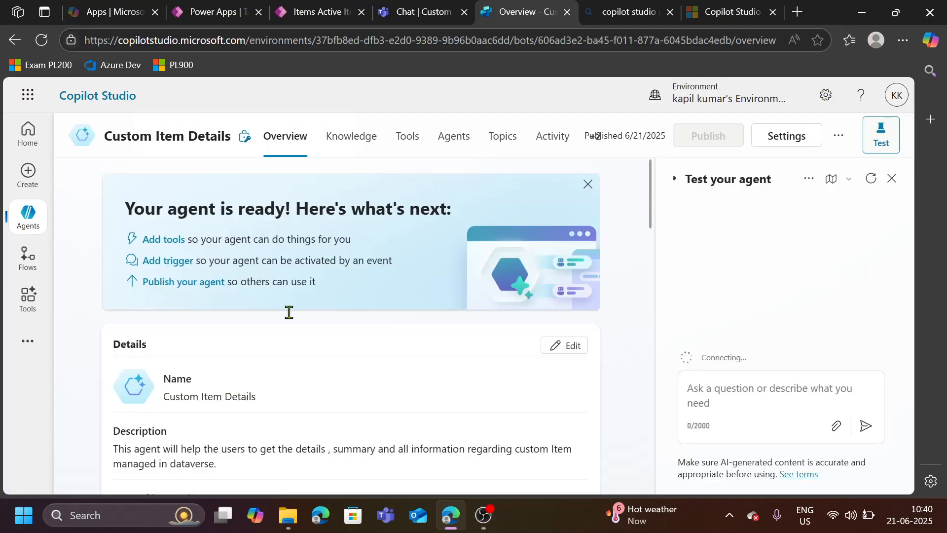
{"action": "scroll", "coordinate": [285, 330], "scroll_direction": "down", "scroll_amount": 1}
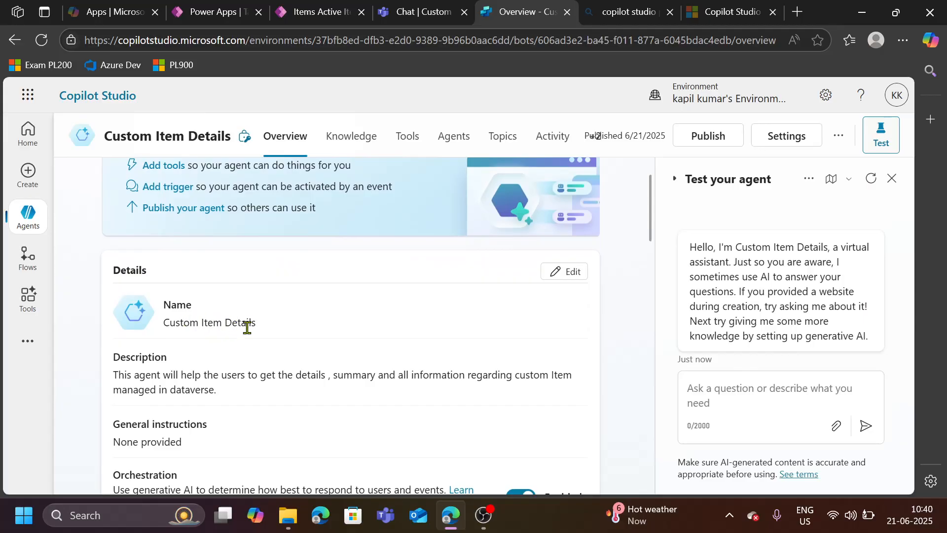
{"action": "scroll", "coordinate": [257, 327], "scroll_direction": "down", "scroll_amount": 2}
{"action": "left_click_drag", "start_coordinate": [113, 230], "coordinate": [250, 260]}
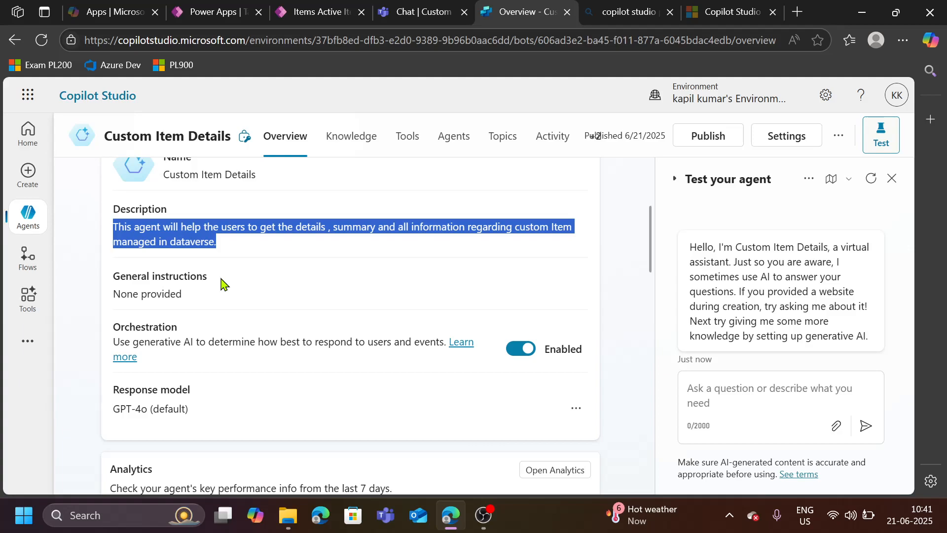
{"action": "scroll", "coordinate": [221, 283], "scroll_direction": "down", "scroll_amount": 1}
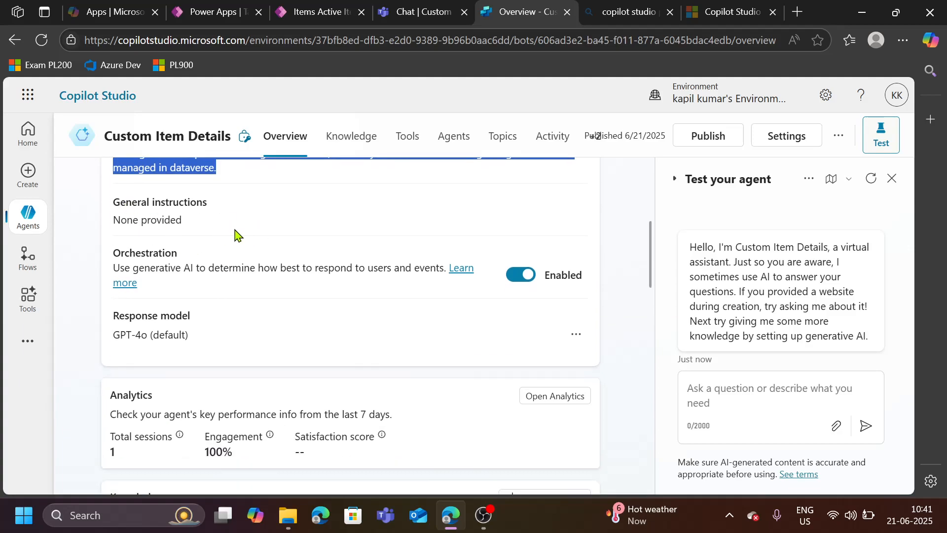
{"action": "scroll", "coordinate": [241, 239], "scroll_direction": "down", "scroll_amount": 4}
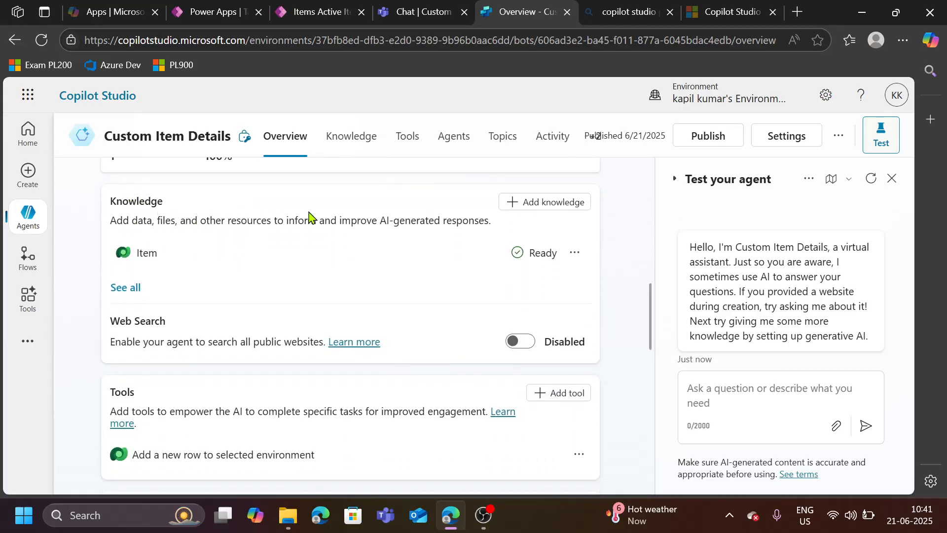
- Try adding the Item Dataverse table as a knowledge source, then cancel and leave the dialog
{"action": "left_click", "coordinate": [522, 204]}
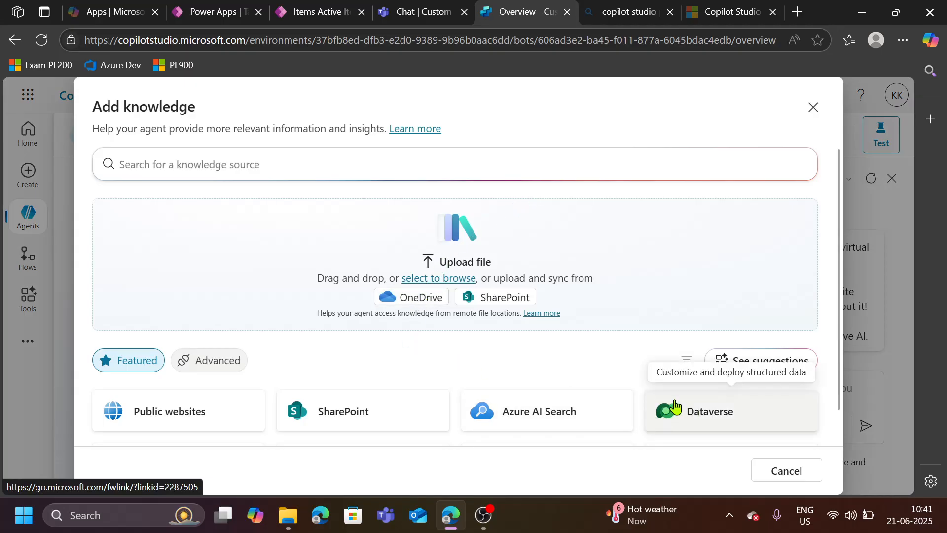
{"action": "scroll", "coordinate": [636, 395], "scroll_direction": "down", "scroll_amount": 1}
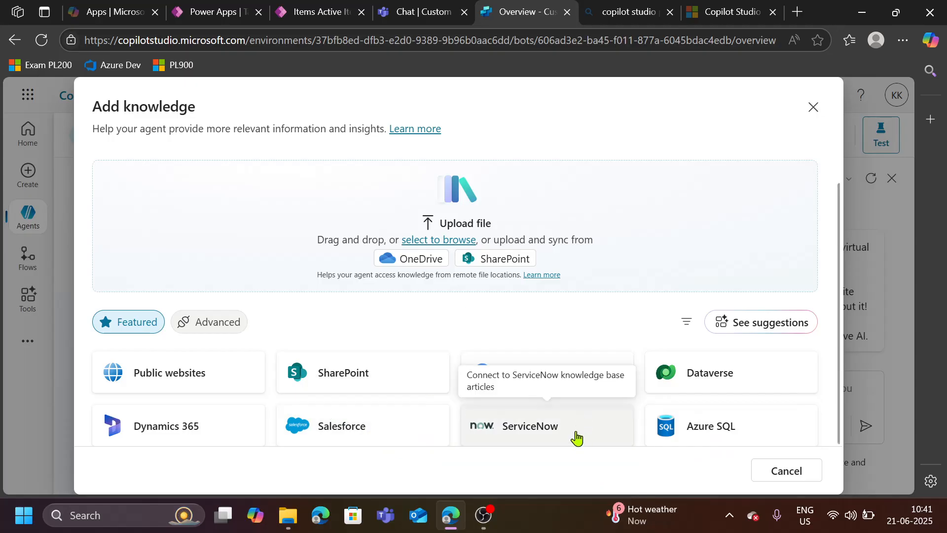
{"action": "left_click", "coordinate": [716, 383]}
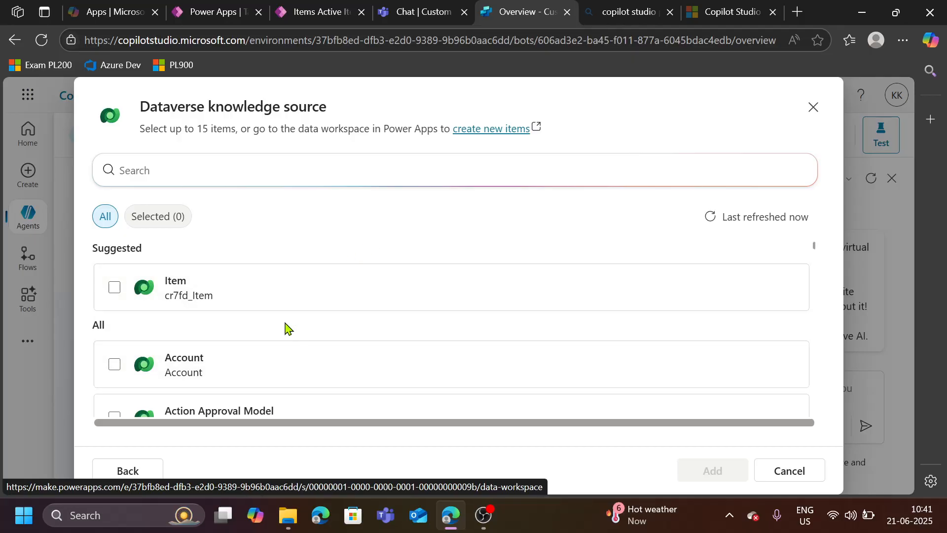
{"action": "left_click", "coordinate": [235, 299]}
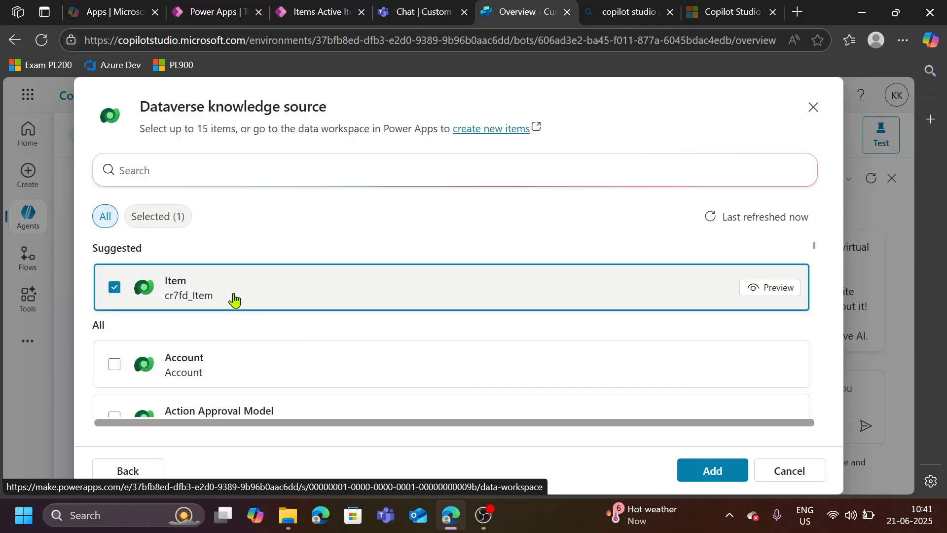
{"action": "left_click", "coordinate": [764, 472]}
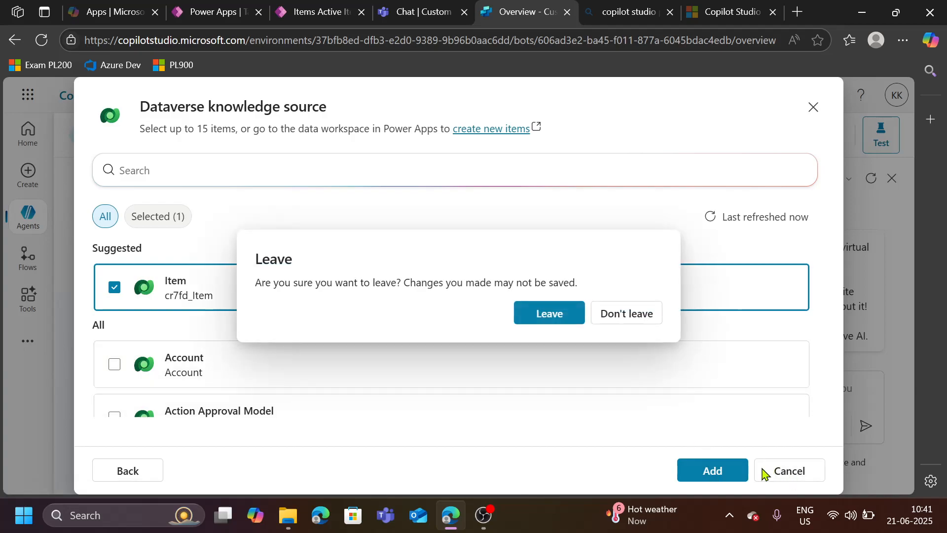
{"action": "left_click", "coordinate": [553, 318]}
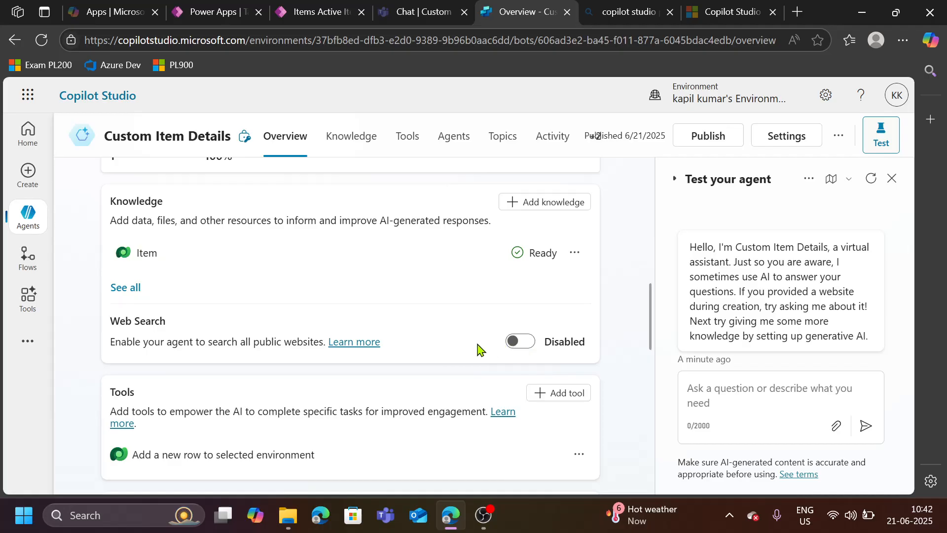
- Browse the Microsoft Dataverse connector actions for a new tool, then cancel and leave
{"action": "scroll", "coordinate": [421, 357], "scroll_direction": "down", "scroll_amount": 3}
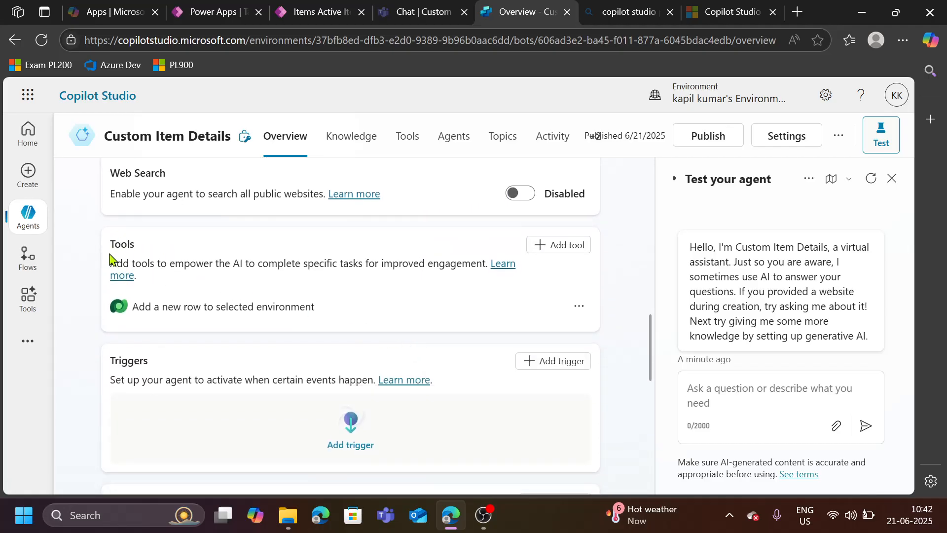
{"action": "left_click", "coordinate": [539, 247]}
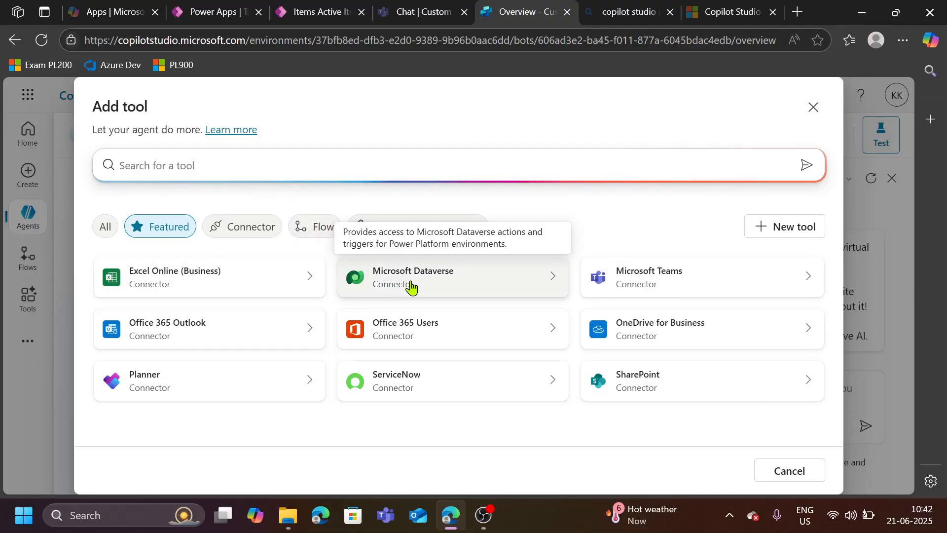
{"action": "left_click", "coordinate": [448, 283]}
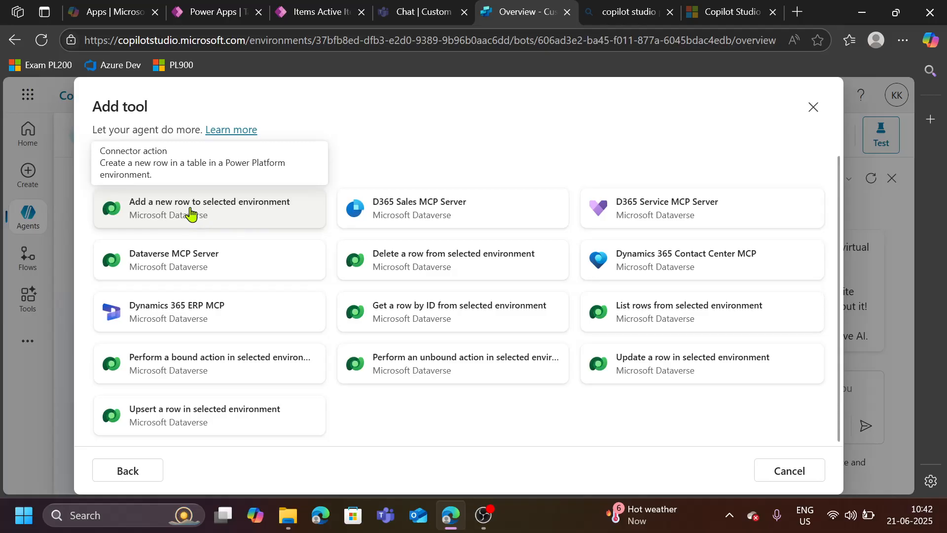
{"action": "left_click", "coordinate": [782, 476]}
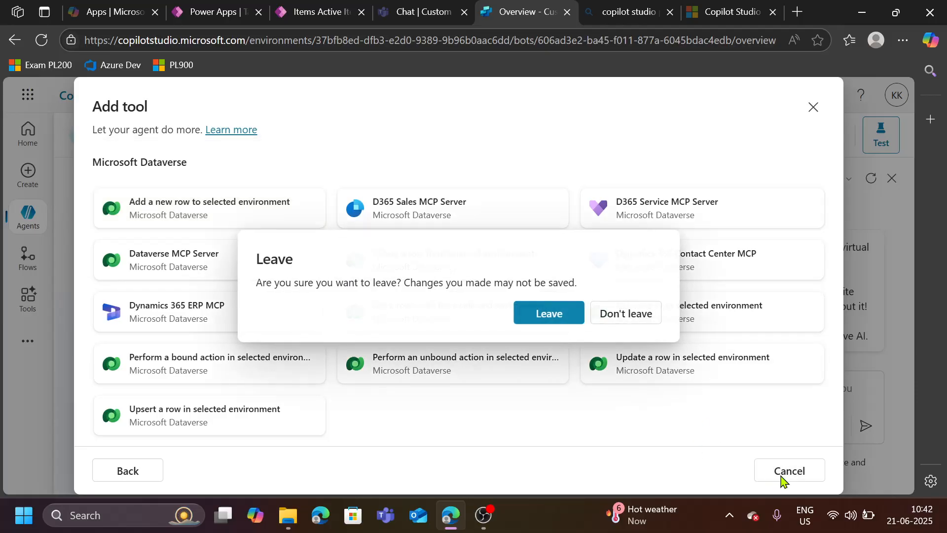
{"action": "left_click", "coordinate": [552, 316]}
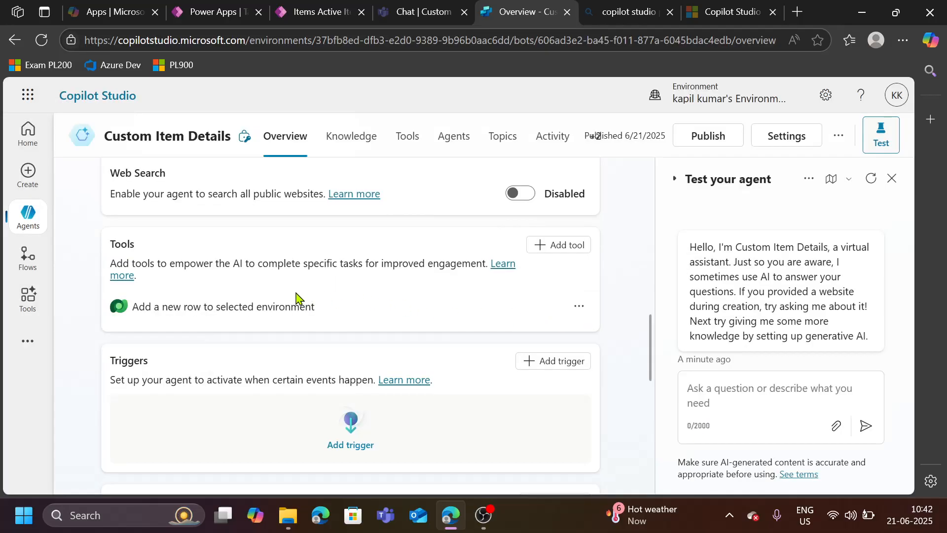
- Open the 'Add a new row to selected environment' tool and review its inputs and completion settings
{"action": "left_click", "coordinate": [262, 308]}
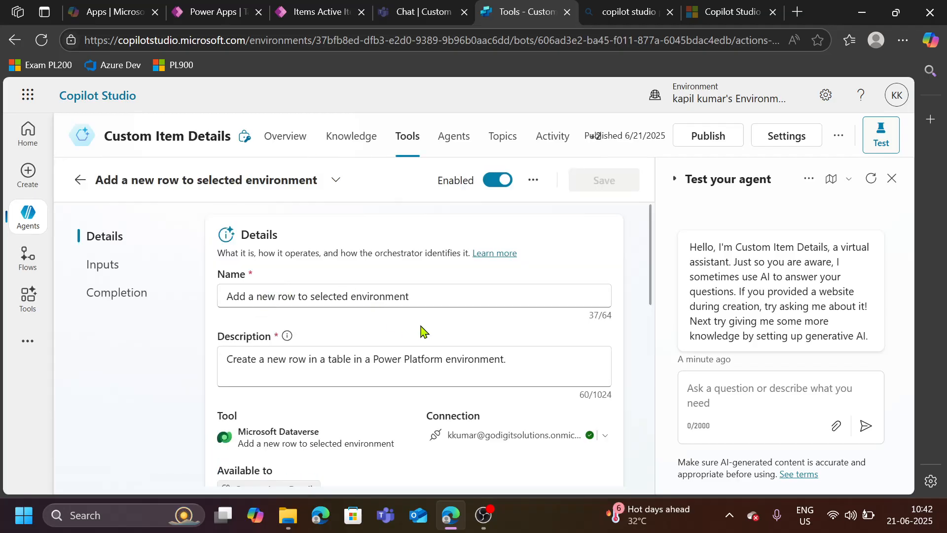
{"action": "scroll", "coordinate": [422, 330], "scroll_direction": "down", "scroll_amount": 1}
{"action": "scroll", "coordinate": [320, 311], "scroll_direction": "down", "scroll_amount": 5}
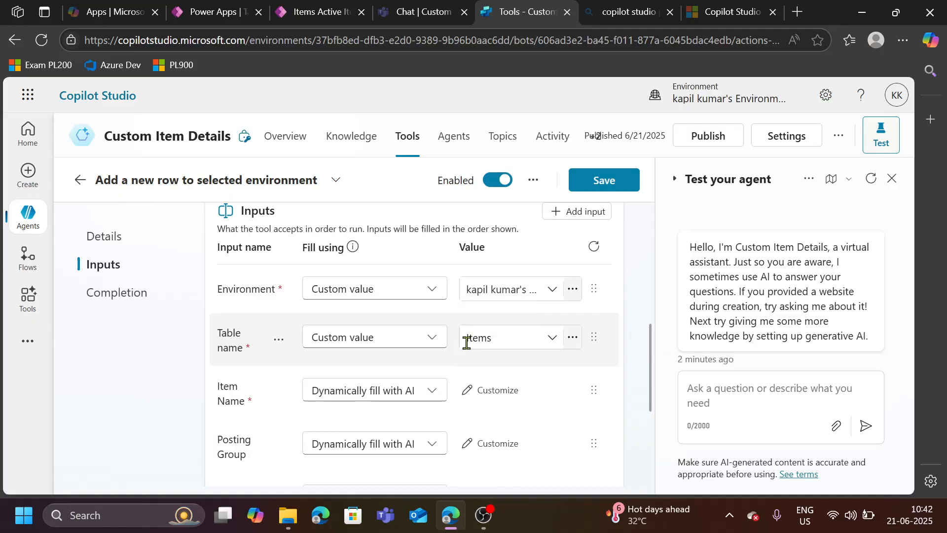
{"action": "scroll", "coordinate": [434, 379], "scroll_direction": "down", "scroll_amount": 1}
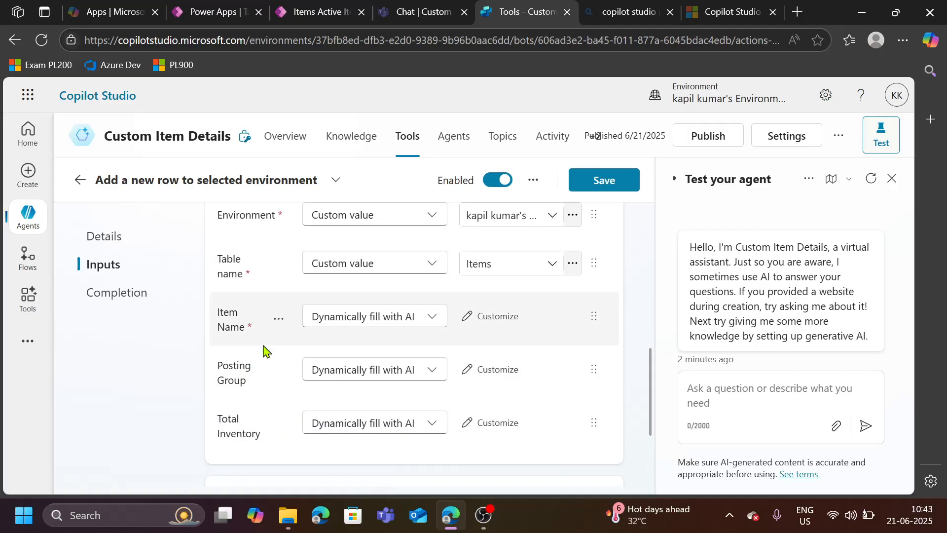
{"action": "scroll", "coordinate": [278, 412], "scroll_direction": "down", "scroll_amount": 1}
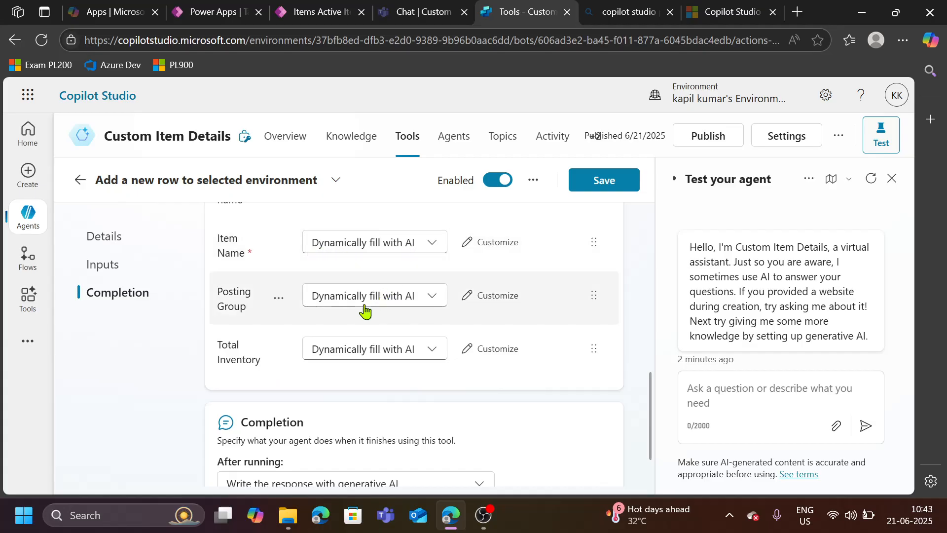
{"action": "scroll", "coordinate": [380, 338], "scroll_direction": "up", "scroll_amount": 2}
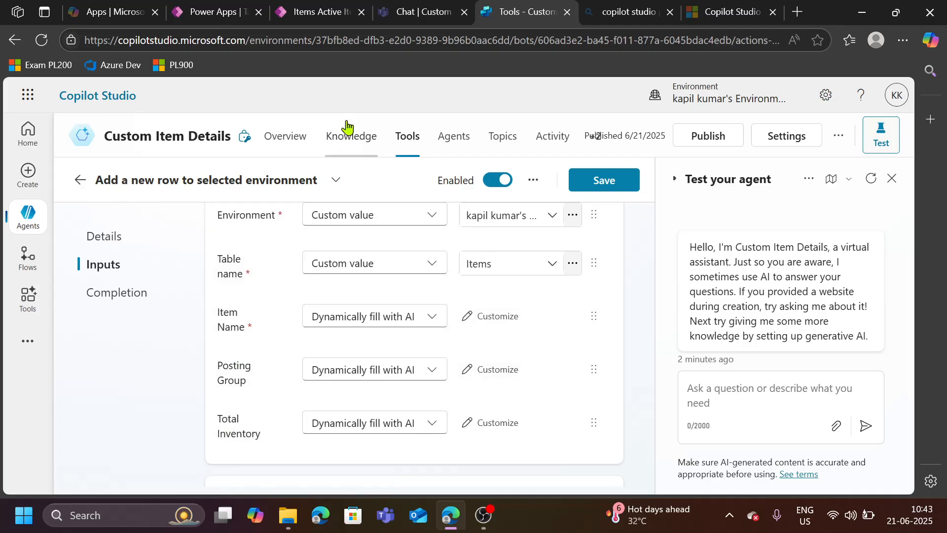
- Switch to Teams and scroll back through the agent conversation that created the Lenovo Mouse record
{"action": "left_click", "coordinate": [426, 19]}
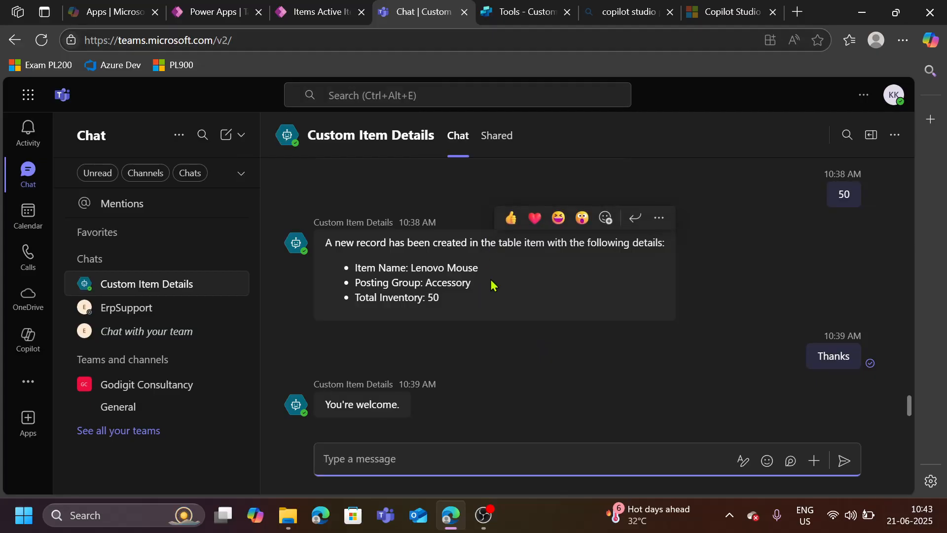
{"action": "scroll", "coordinate": [520, 336], "scroll_direction": "up", "scroll_amount": 2}
{"action": "scroll", "coordinate": [521, 338], "scroll_direction": "up", "scroll_amount": 2}
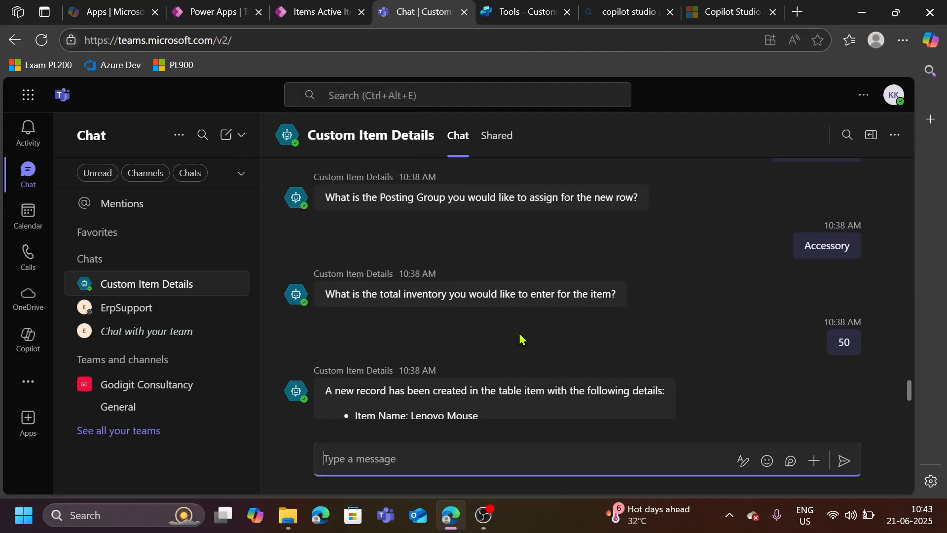
{"action": "scroll", "coordinate": [513, 342], "scroll_direction": "up", "scroll_amount": 2}
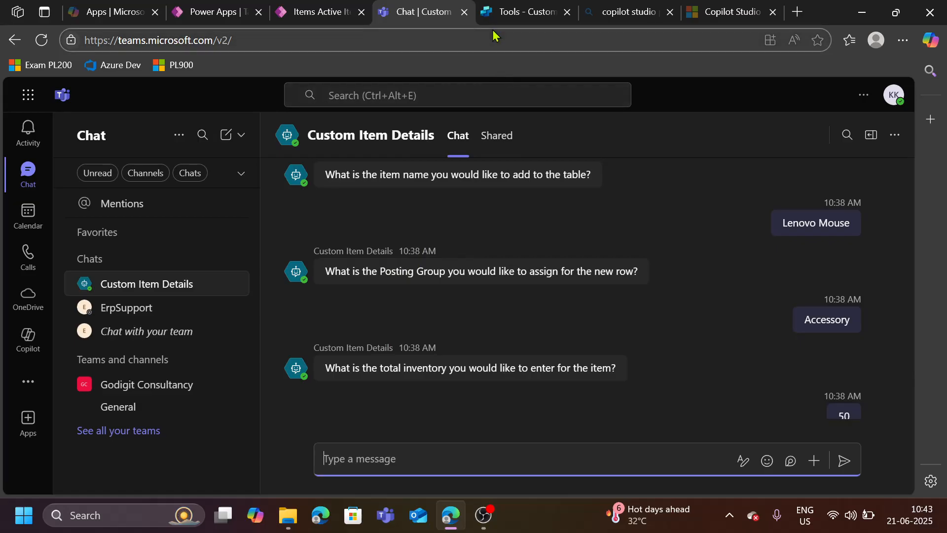
- Return to Copilot Studio and leave the tool page back to the agent's Tools list
{"action": "left_click", "coordinate": [498, 14]}
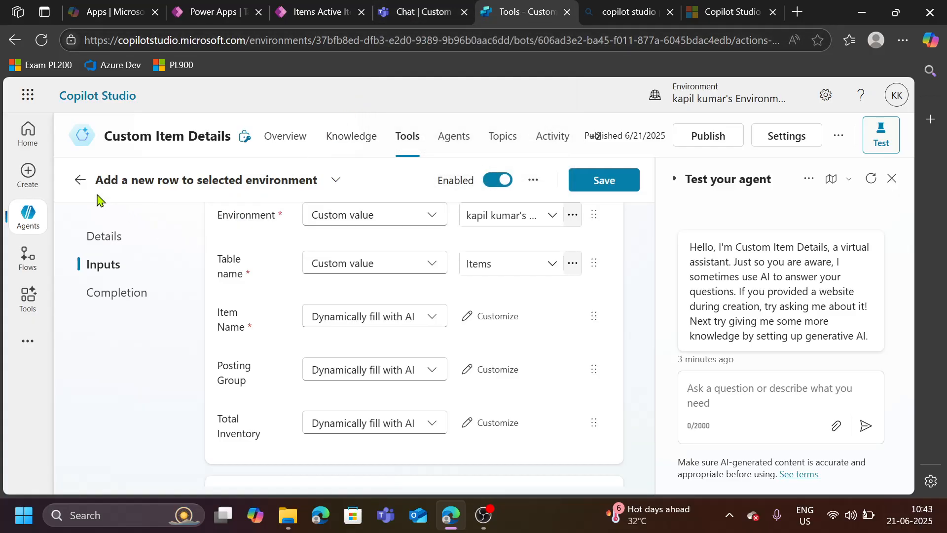
{"action": "left_click", "coordinate": [81, 181]}
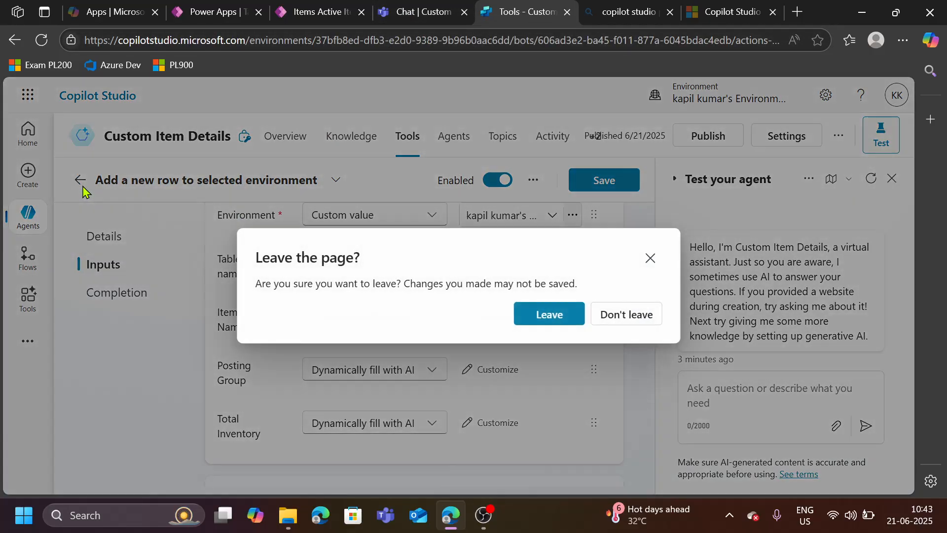
{"action": "left_click", "coordinate": [548, 318]}
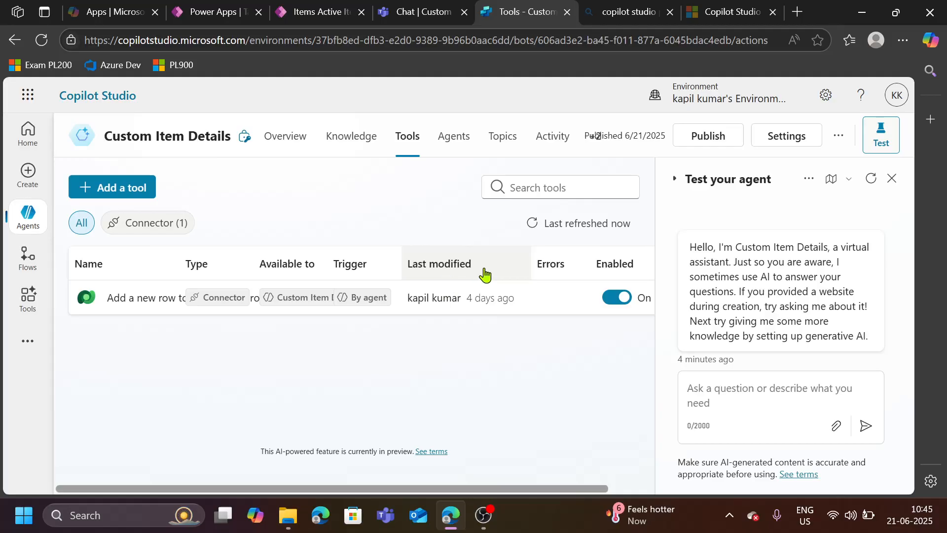
- Open the agent's Channels page and browse the available publishing channels
{"action": "left_click", "coordinate": [598, 139]}
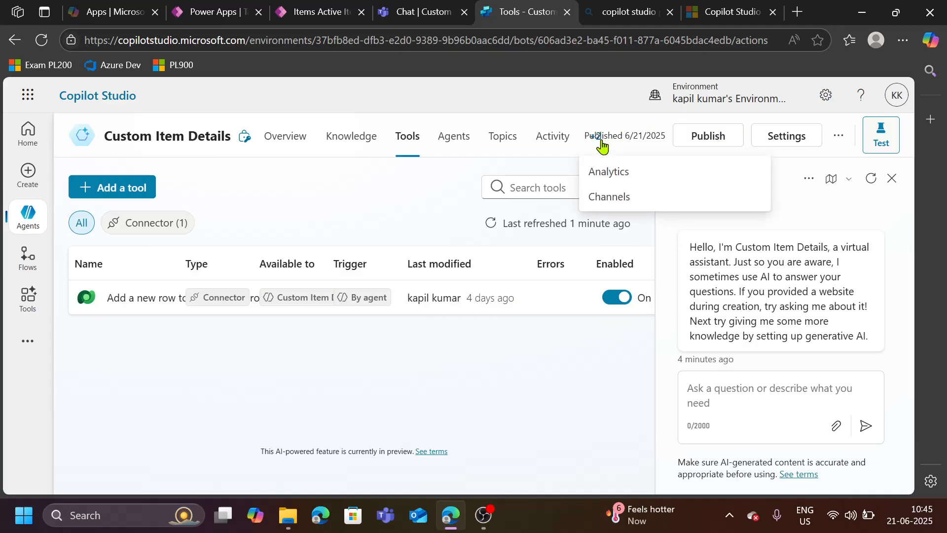
{"action": "left_click", "coordinate": [609, 205]}
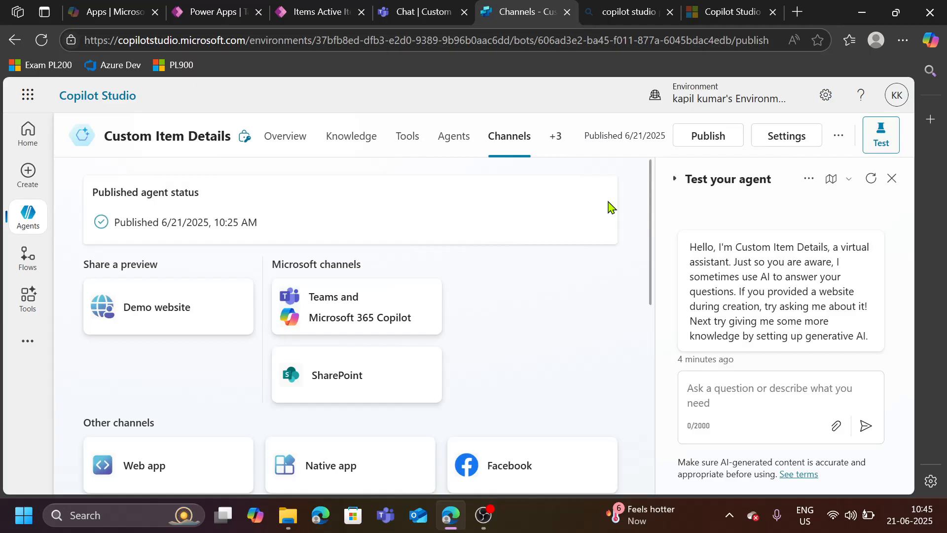
{"action": "scroll", "coordinate": [507, 306], "scroll_direction": "down", "scroll_amount": 1}
{"action": "scroll", "coordinate": [507, 306], "scroll_direction": "up", "scroll_amount": 1}
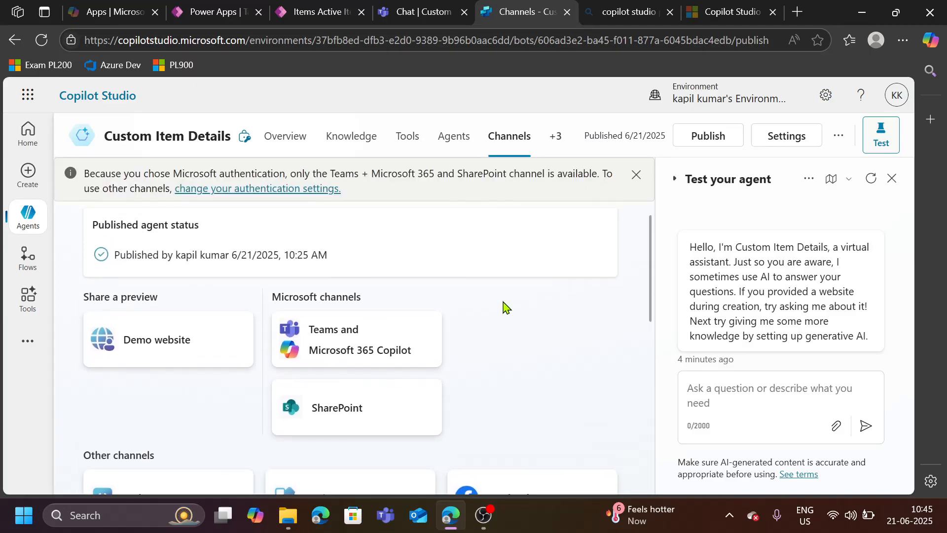
{"action": "scroll", "coordinate": [524, 358], "scroll_direction": "down", "scroll_amount": 3}
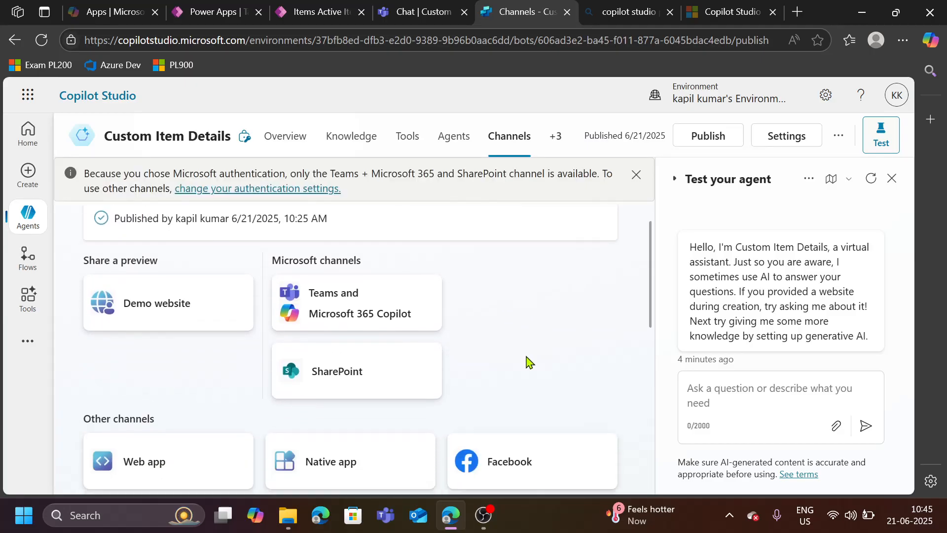
{"action": "scroll", "coordinate": [247, 371], "scroll_direction": "down", "scroll_amount": 2}
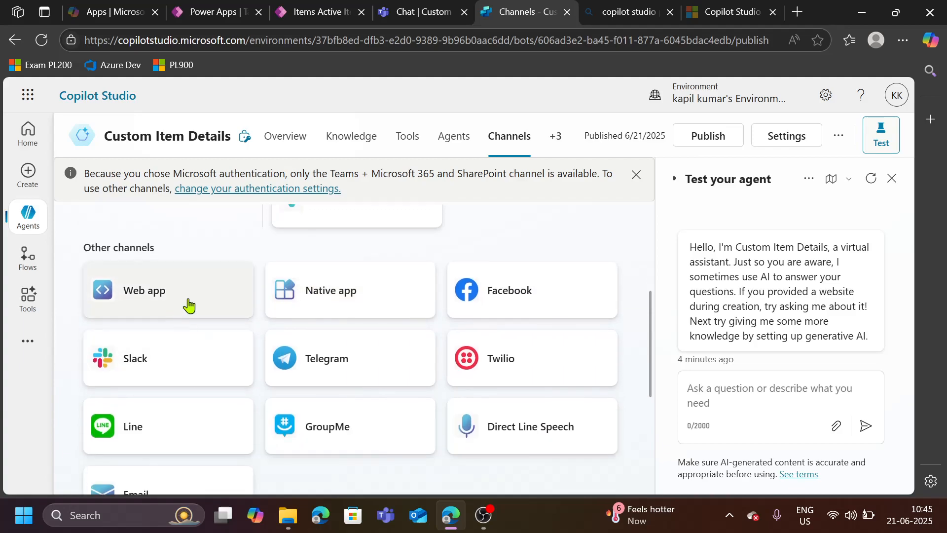
{"action": "scroll", "coordinate": [515, 398], "scroll_direction": "down", "scroll_amount": 2}
{"action": "scroll", "coordinate": [508, 402], "scroll_direction": "down", "scroll_amount": 2}
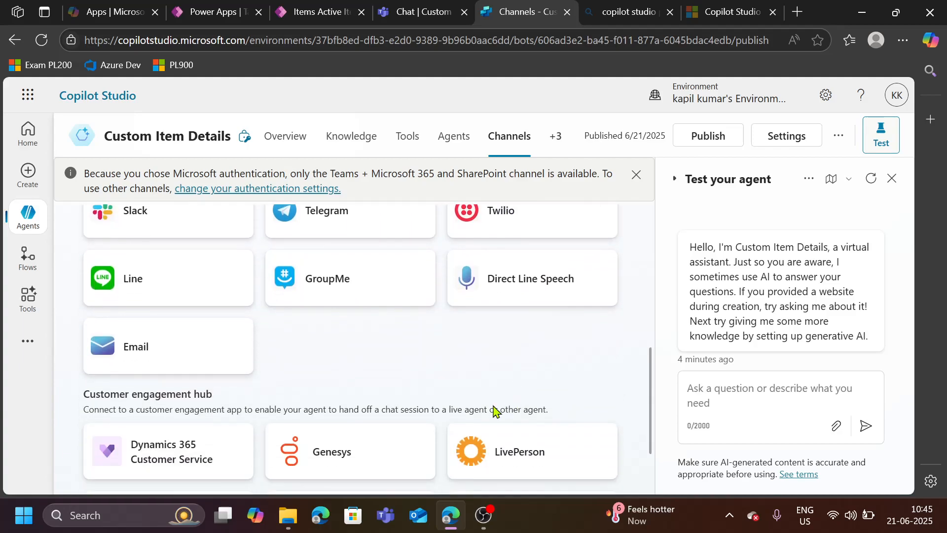
{"action": "scroll", "coordinate": [143, 301], "scroll_direction": "up", "scroll_amount": 2}
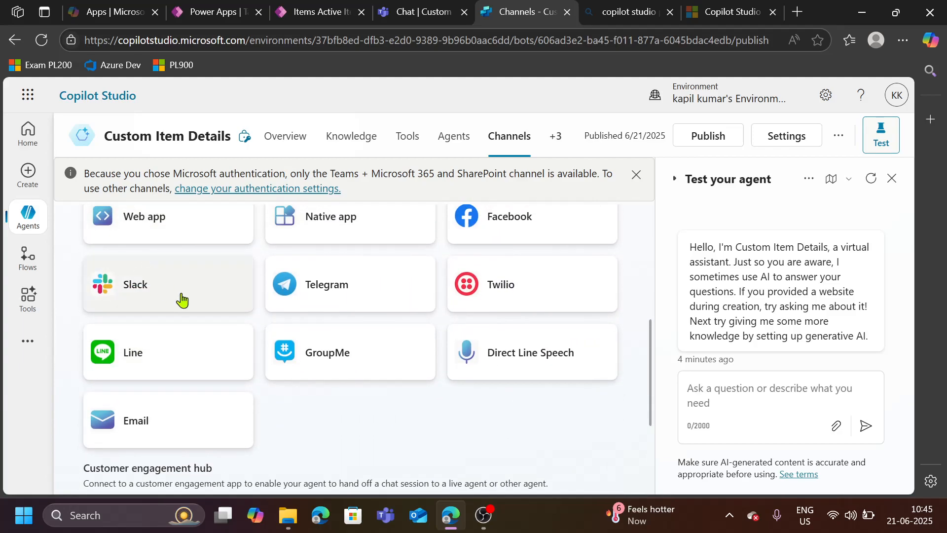
{"action": "scroll", "coordinate": [228, 311], "scroll_direction": "up", "scroll_amount": 2}
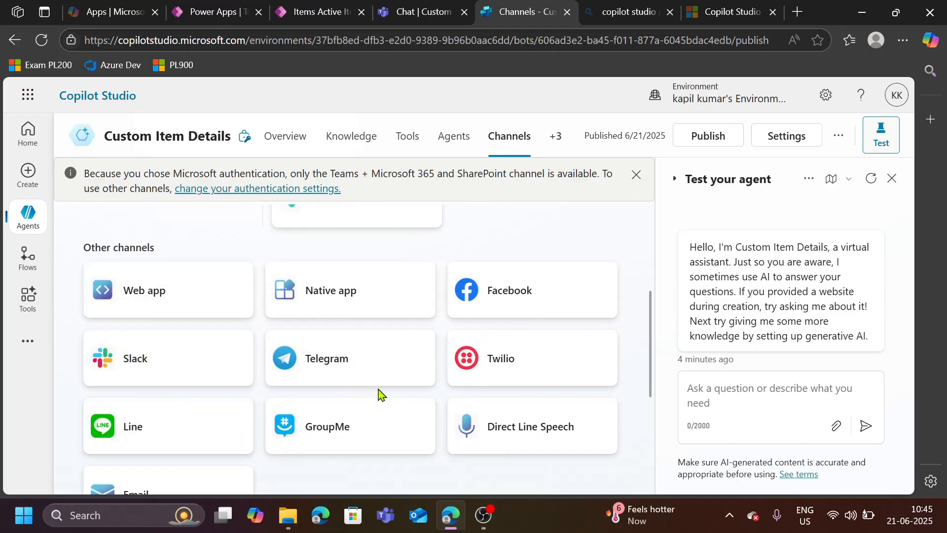
{"action": "scroll", "coordinate": [381, 393], "scroll_direction": "up", "scroll_amount": 6}
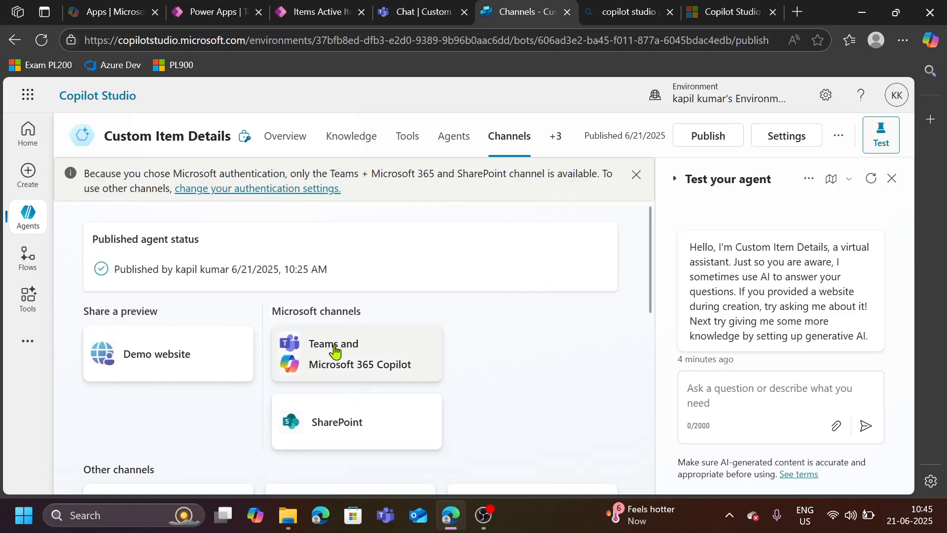
- Open the Teams and Microsoft 365 Copilot channel and review its availability options, then go back
{"action": "left_click", "coordinate": [313, 348]}
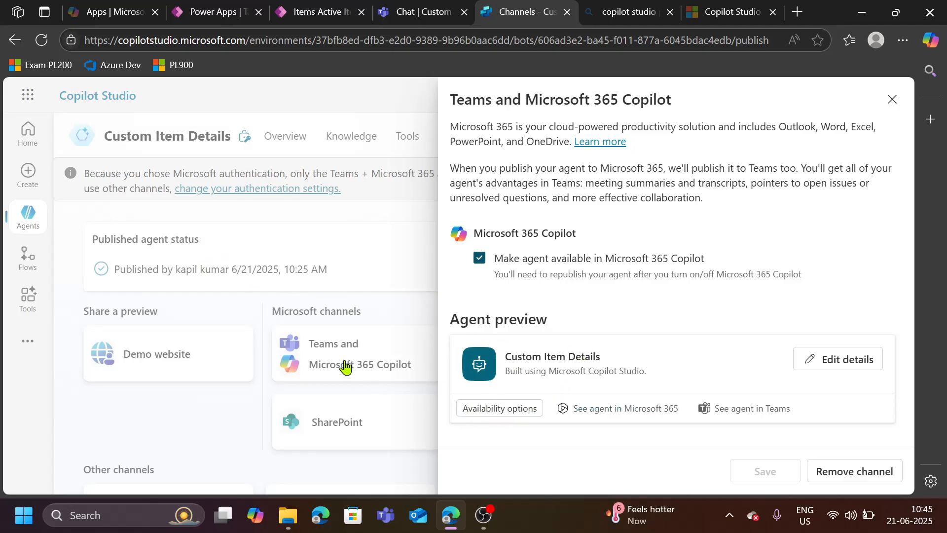
{"action": "left_click", "coordinate": [487, 417]}
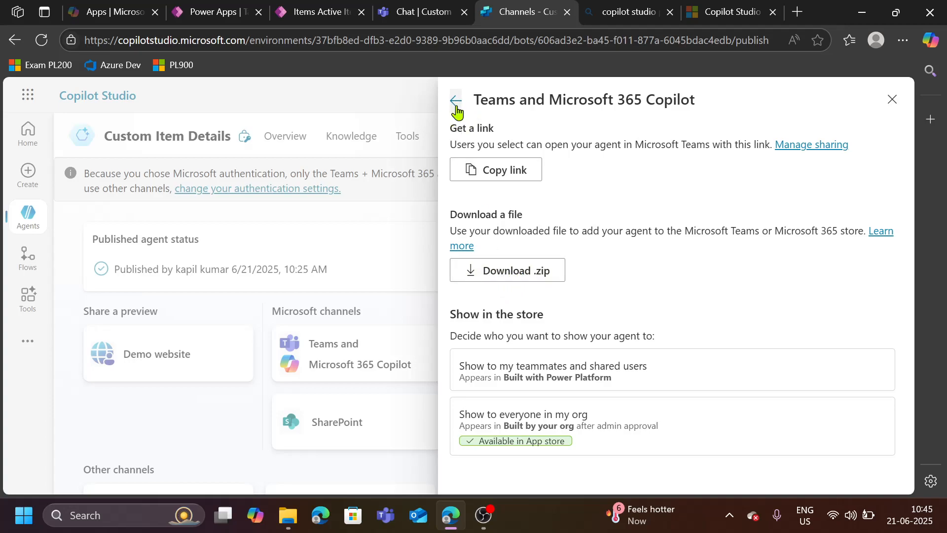
{"action": "left_click", "coordinate": [456, 100]}
- Switch to Teams and open Manage your apps to view the installed Custom Item Details app
{"action": "left_click", "coordinate": [386, 16]}
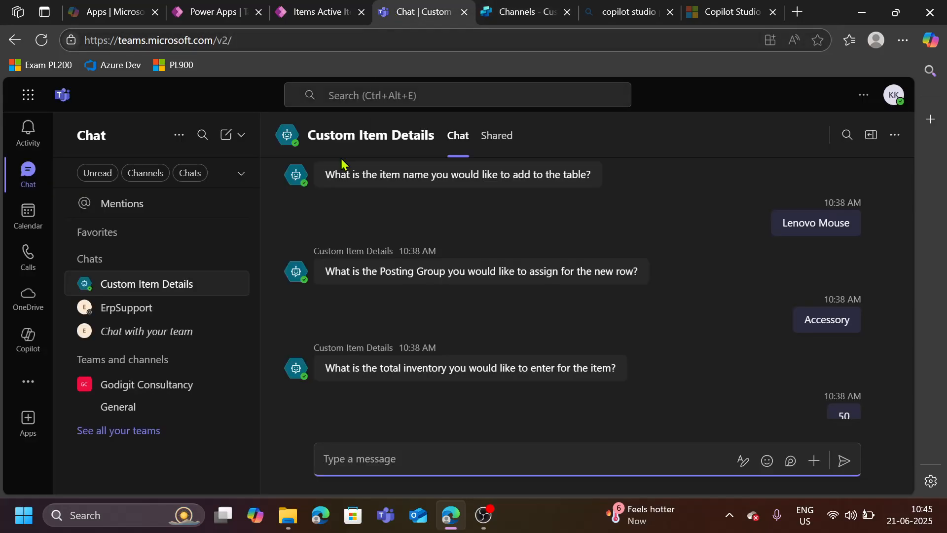
{"action": "left_click", "coordinate": [27, 420]}
{"action": "left_click", "coordinate": [134, 484]}
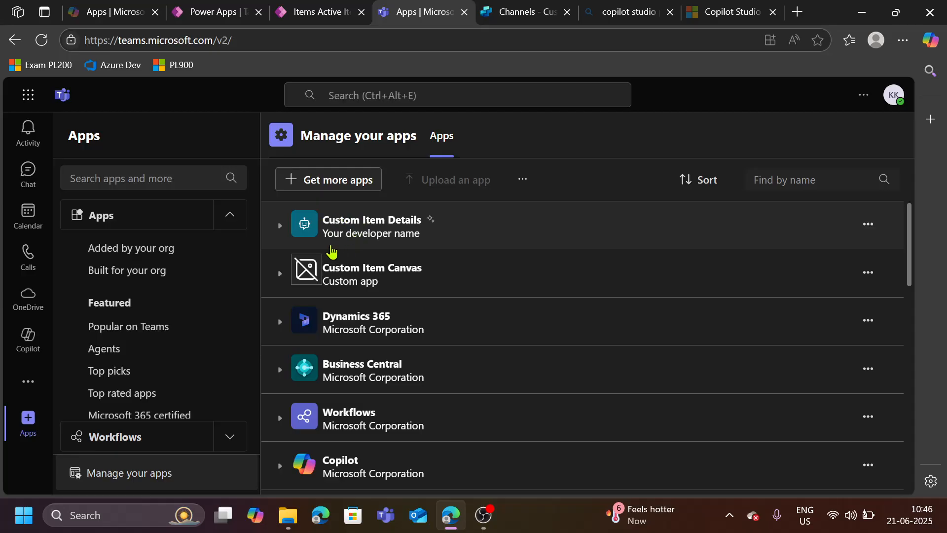
{"action": "left_click", "coordinate": [28, 170]}
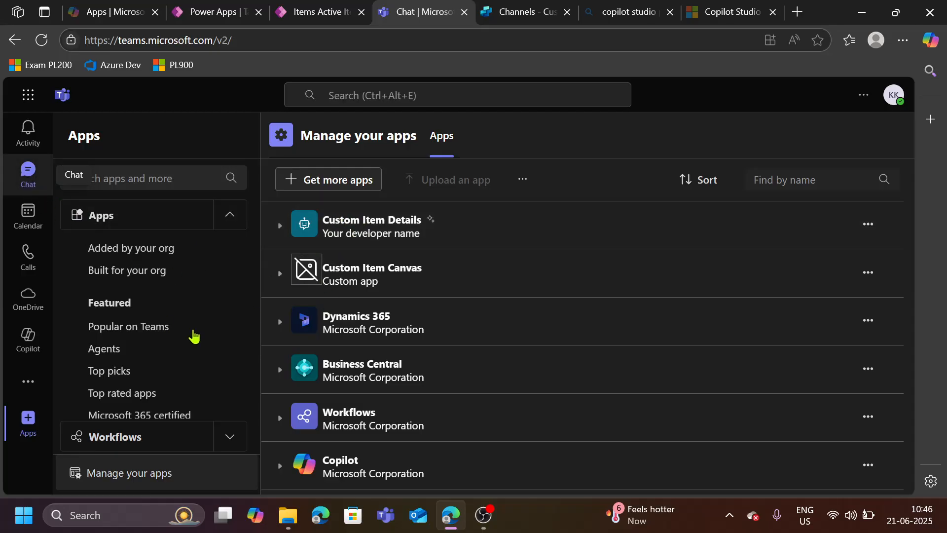
- Return to Copilot Studio and close the Teams and Microsoft 365 Copilot channel details
{"action": "left_click", "coordinate": [524, 12]}
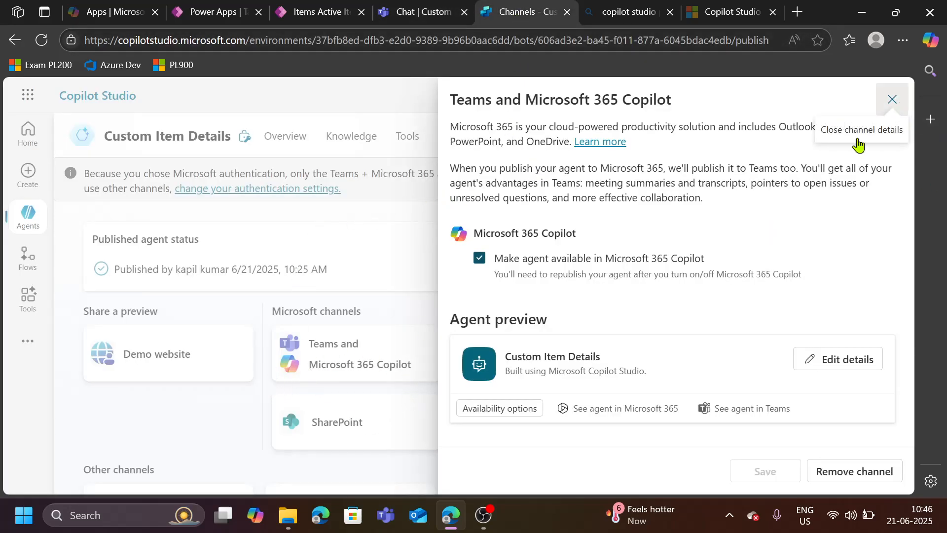
{"action": "left_click", "coordinate": [876, 126]}
{"action": "scroll", "coordinate": [550, 406], "scroll_direction": "down", "scroll_amount": 5}
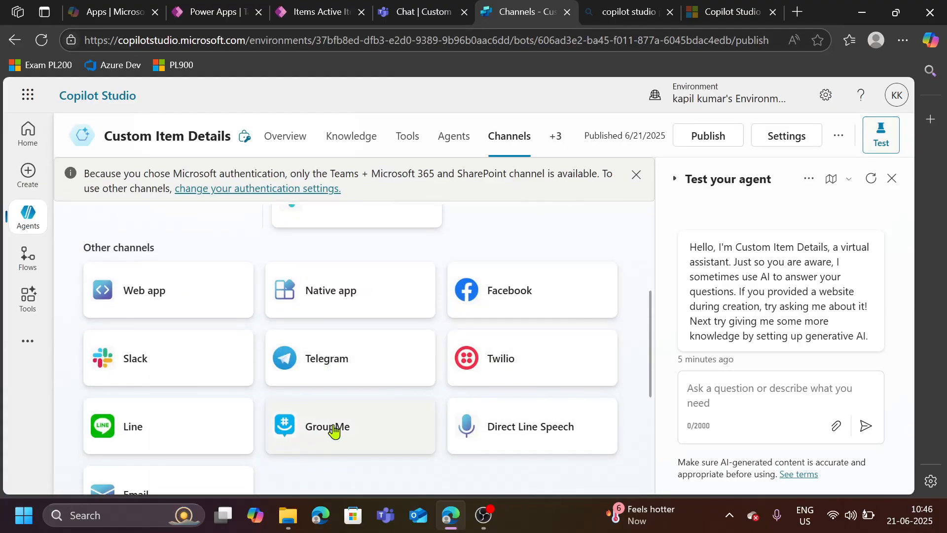
{"action": "scroll", "coordinate": [347, 429], "scroll_direction": "up", "scroll_amount": 4}
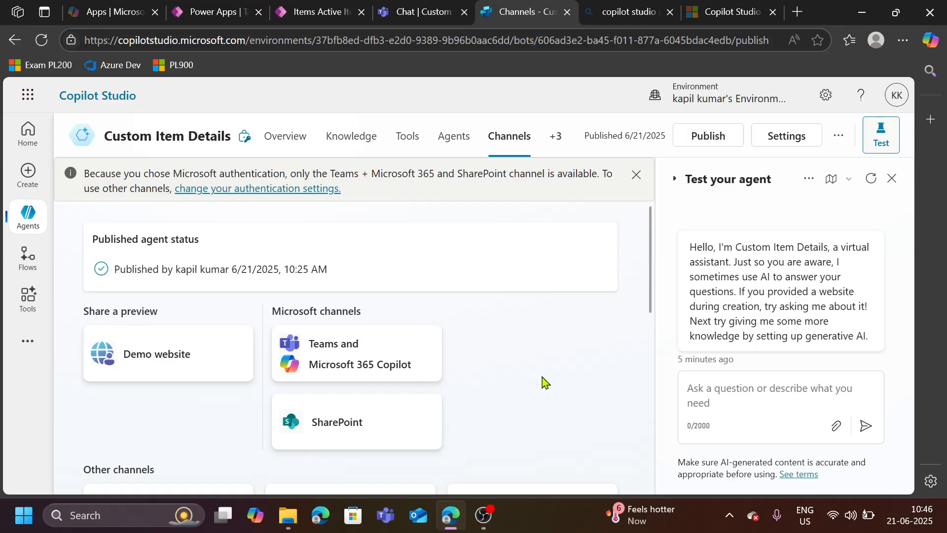